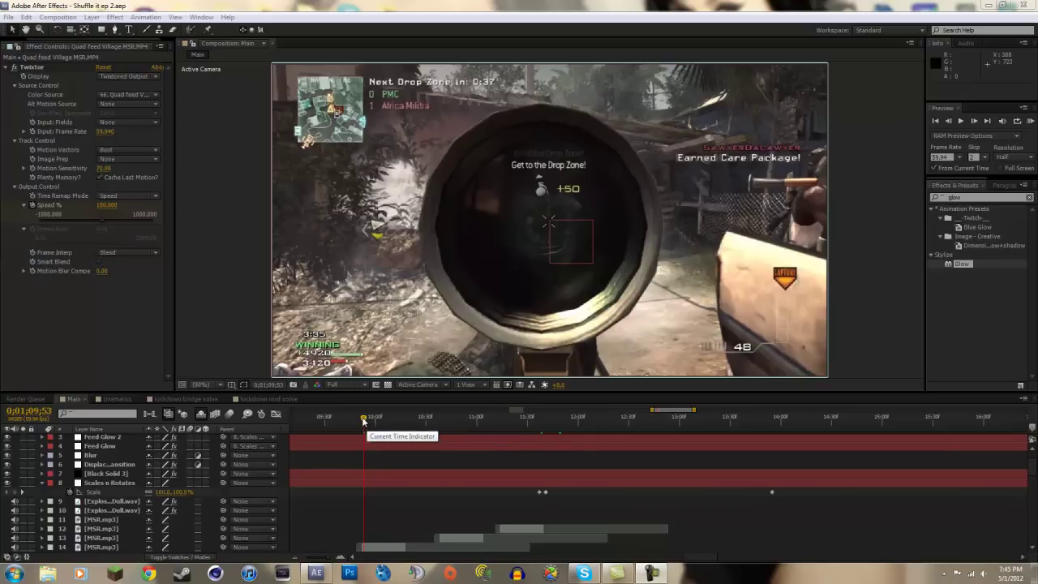
Step: Review the gameplay clip and its kill feed effect in the Main composition from about 0;01;09;53 to 0;01;12;02
left_click_drag(363, 420, 372, 418)
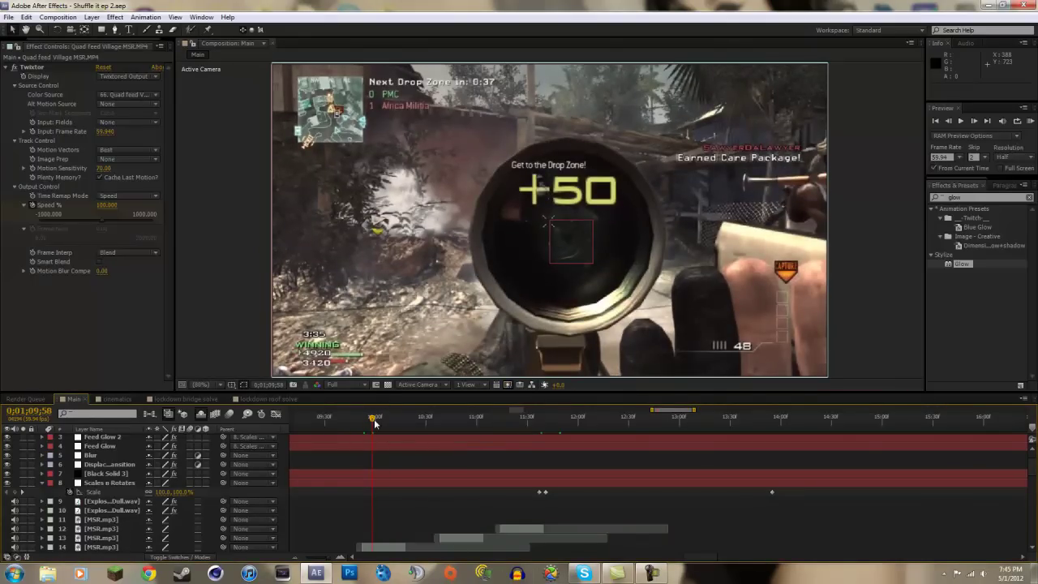
left_click_drag(374, 419, 447, 428)
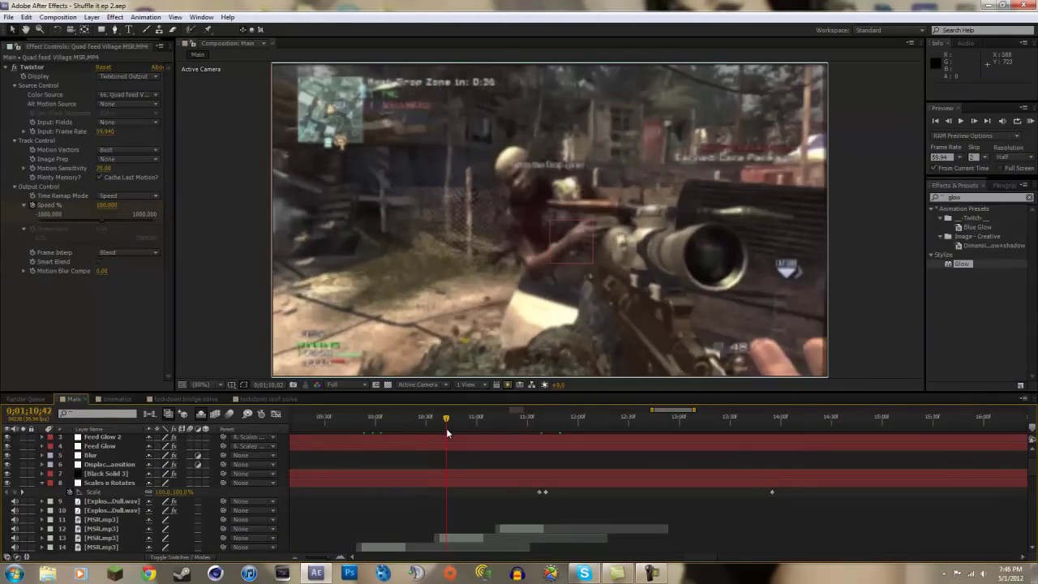
left_click(1031, 121)
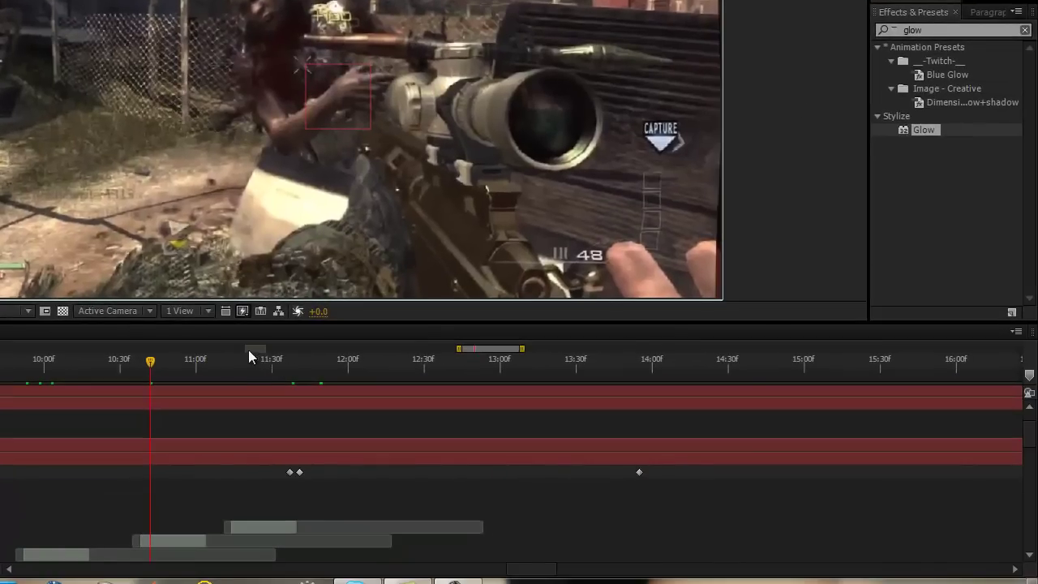
left_click(216, 362)
left_click(561, 418)
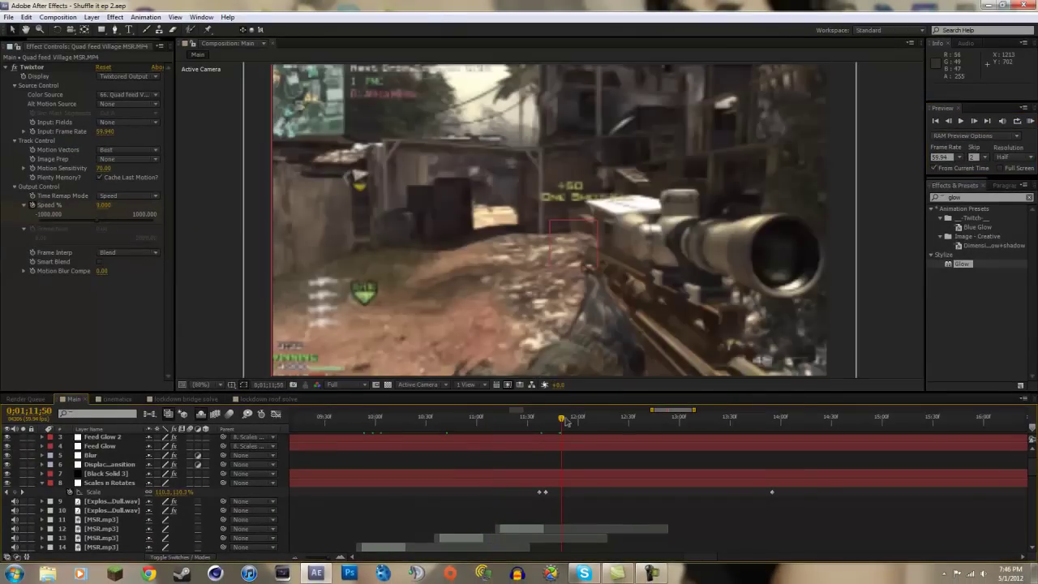
left_click(580, 421)
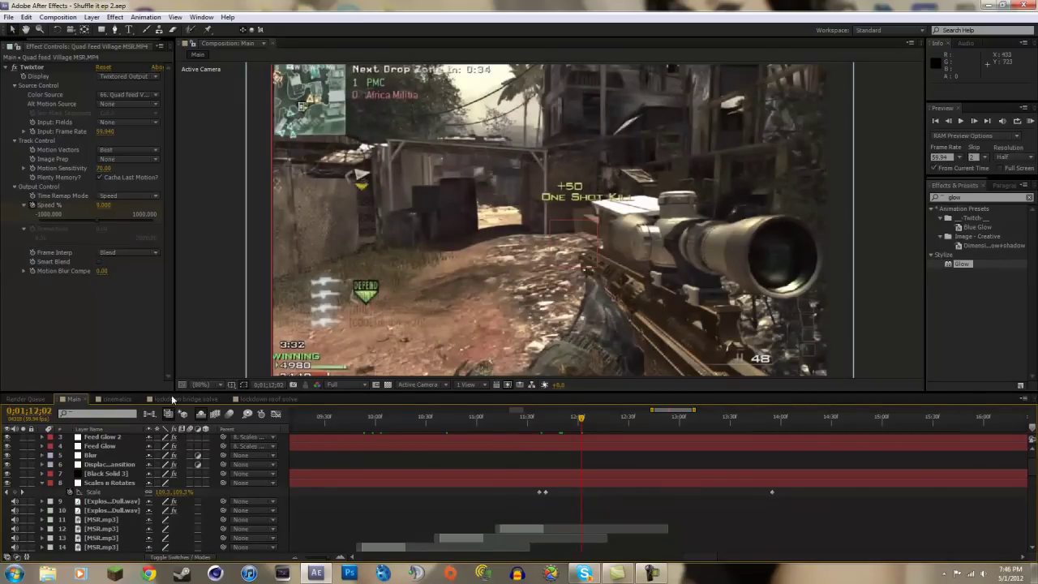
Step: Create a new composition named "tutorial" with a duration of 0;00;20;03
left_click(58, 17)
left_click(89, 36)
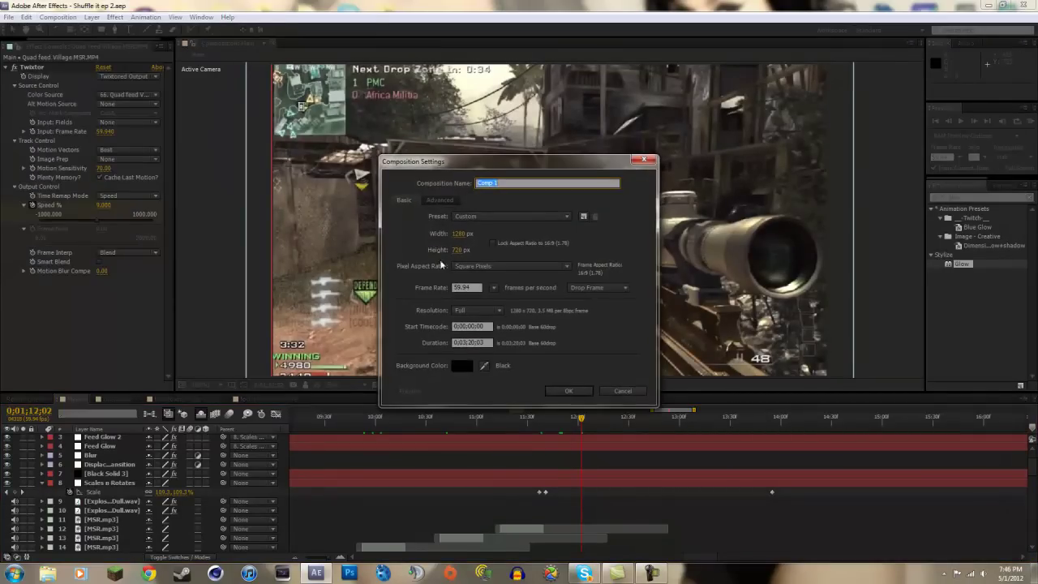
left_click(472, 346)
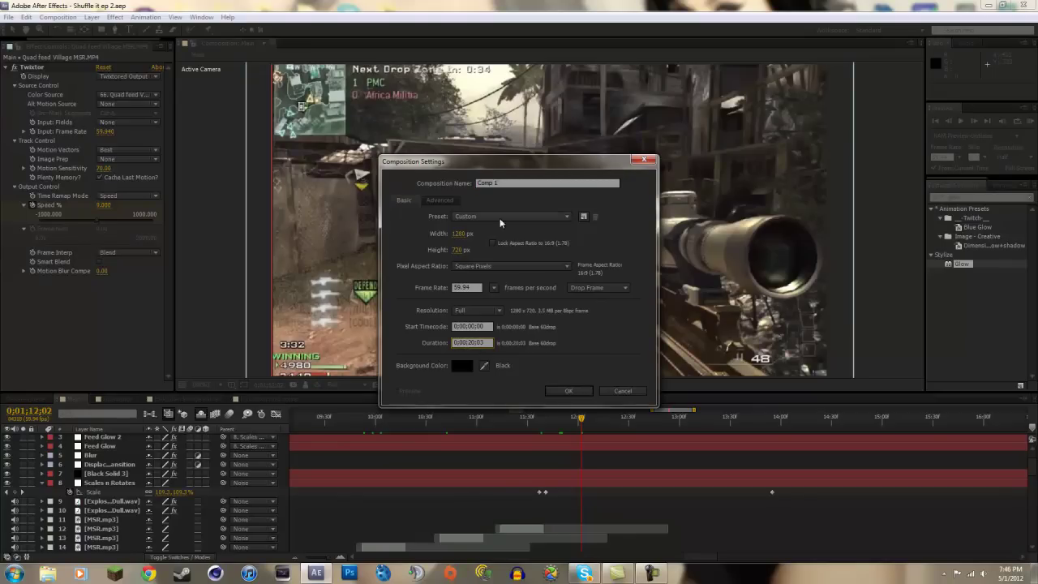
left_click_drag(511, 184, 447, 184)
type("tutorial")
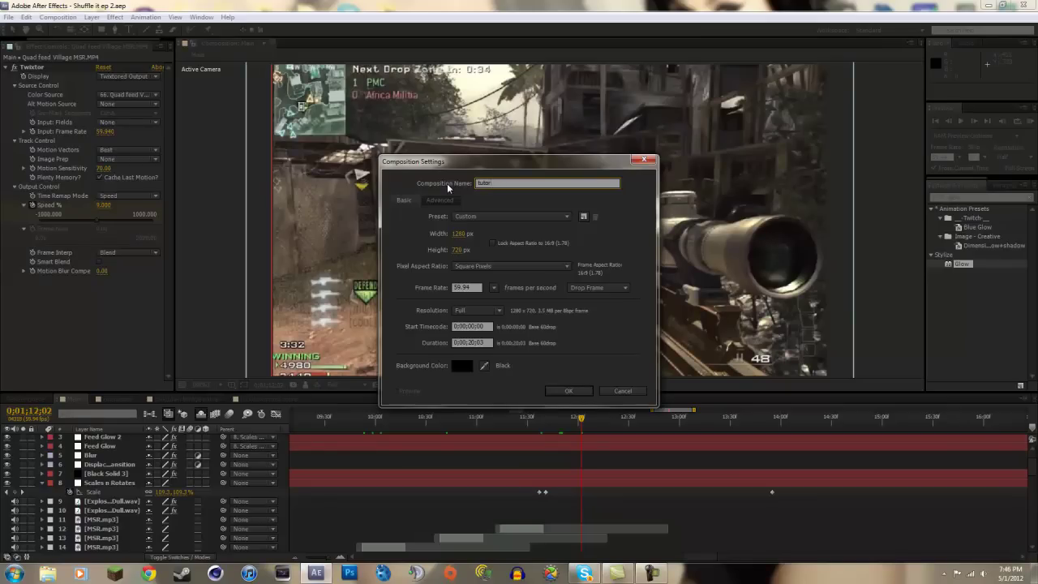
left_click(569, 391)
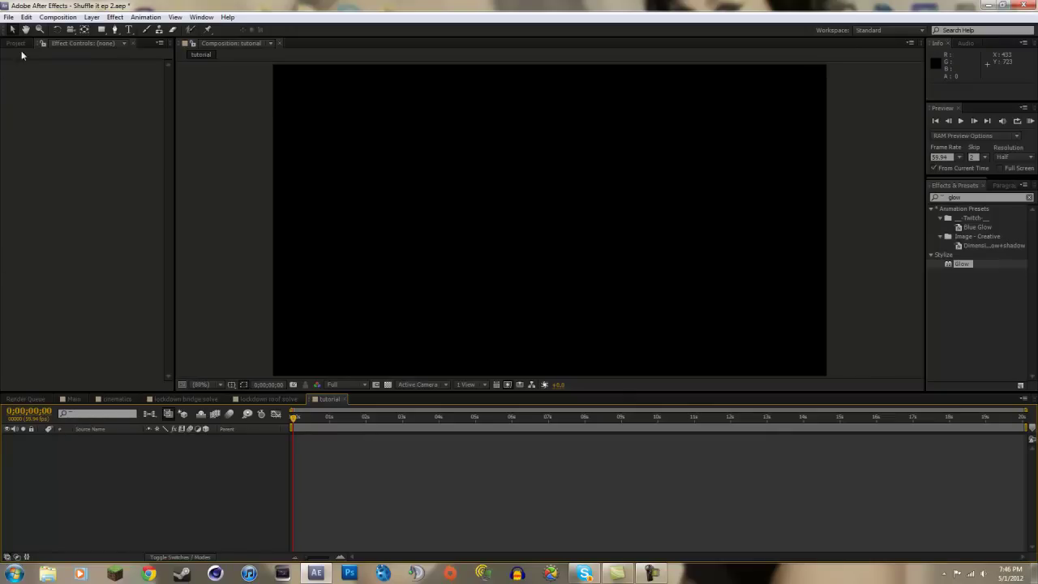
Step: Add the Quad feed Village MSR.MP4 footage from the project to the tutorial composition as a layer
left_click(23, 44)
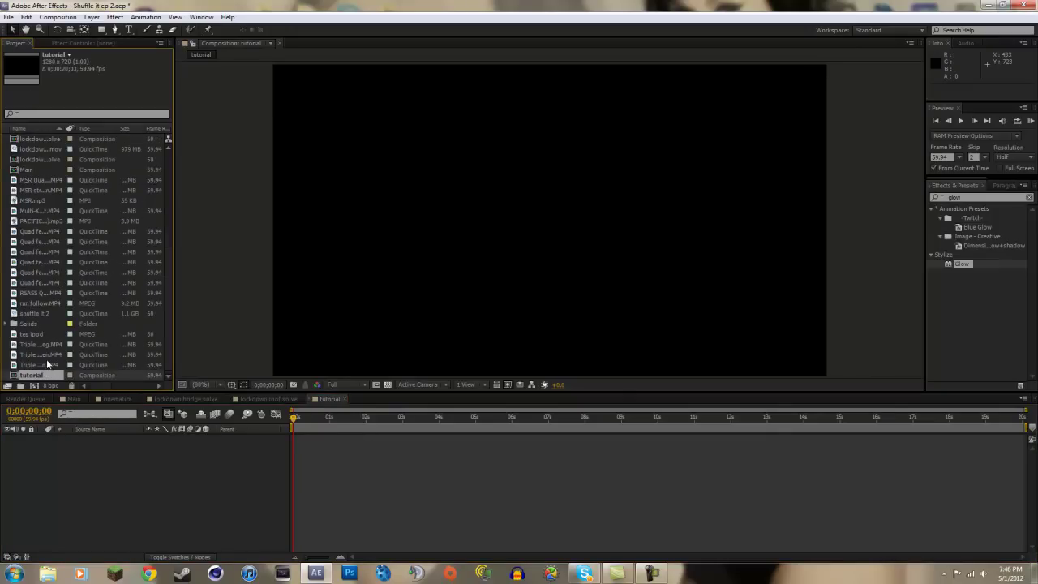
left_click(38, 261)
left_click(39, 253)
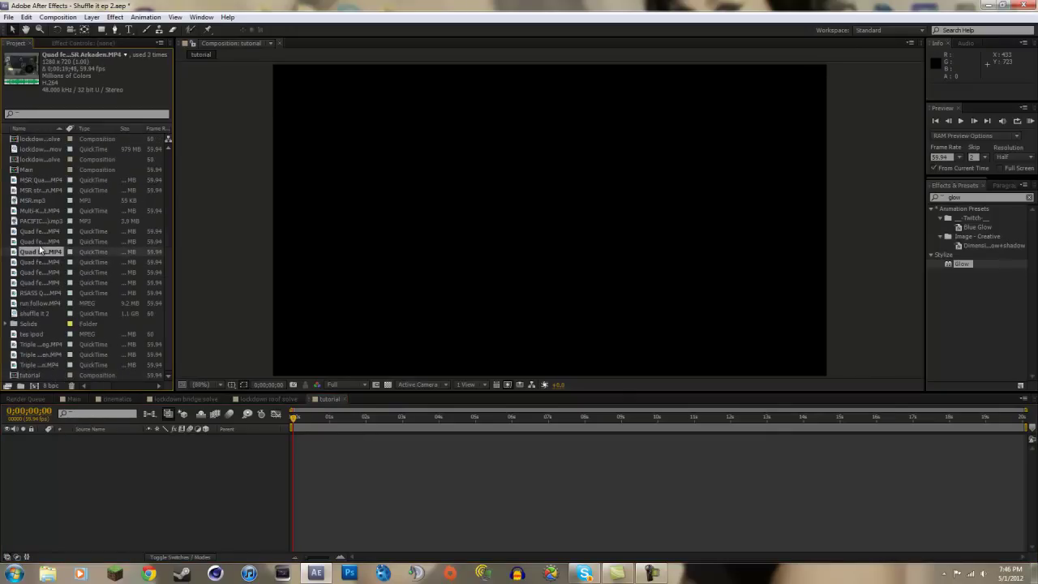
left_click(39, 262)
left_click(37, 273)
left_click_drag(37, 276, 157, 475)
Step: Go to the kill at about 0;00;08;10, apply Twixtor to the footage layer and set its input frame rate to 59.94
left_click(309, 418)
left_click_drag(332, 418, 592, 400)
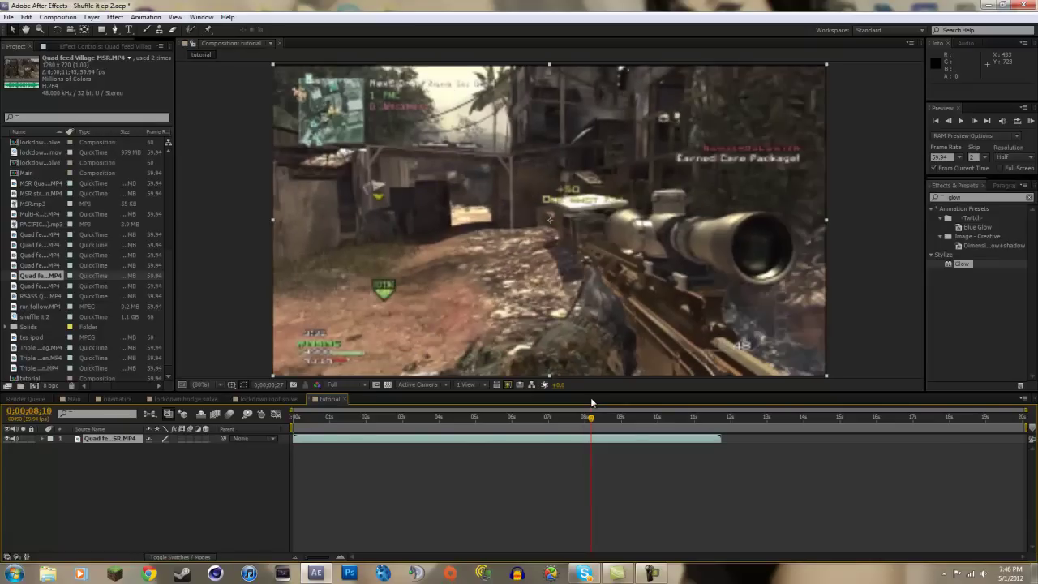
right_click(570, 444)
mouse_move(644, 202)
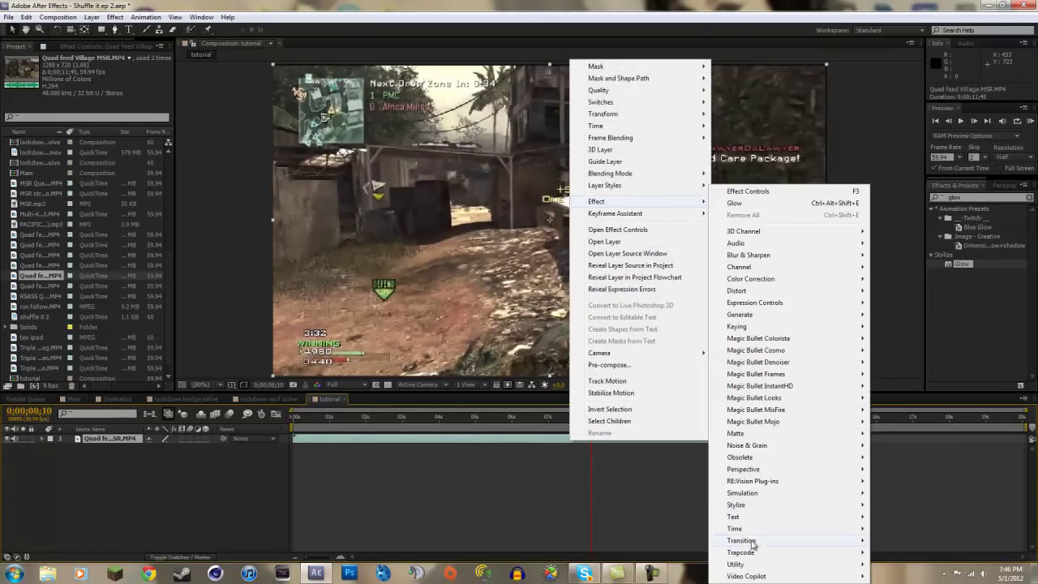
mouse_move(750, 484)
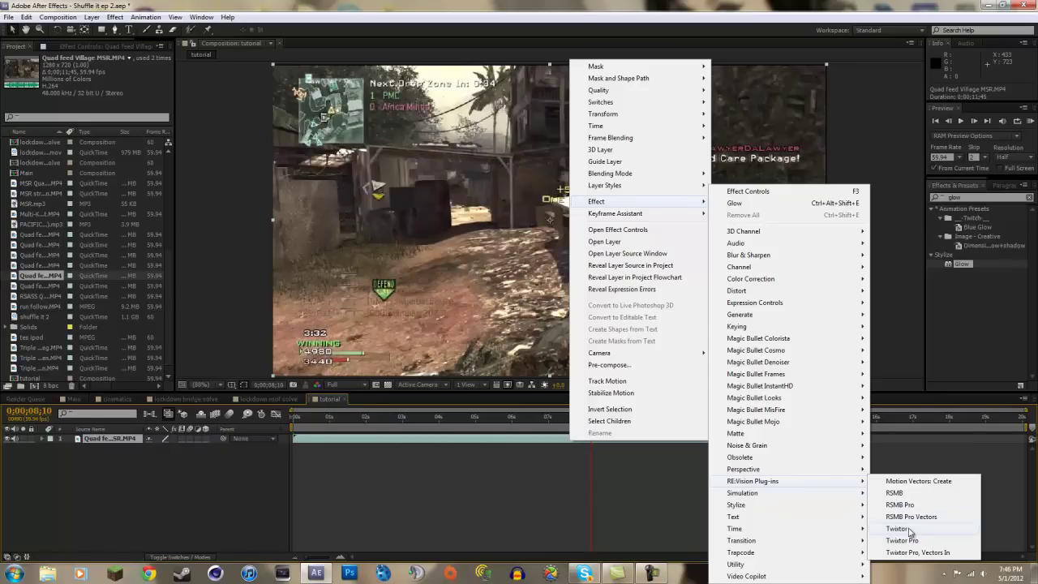
left_click(902, 529)
left_click(104, 131)
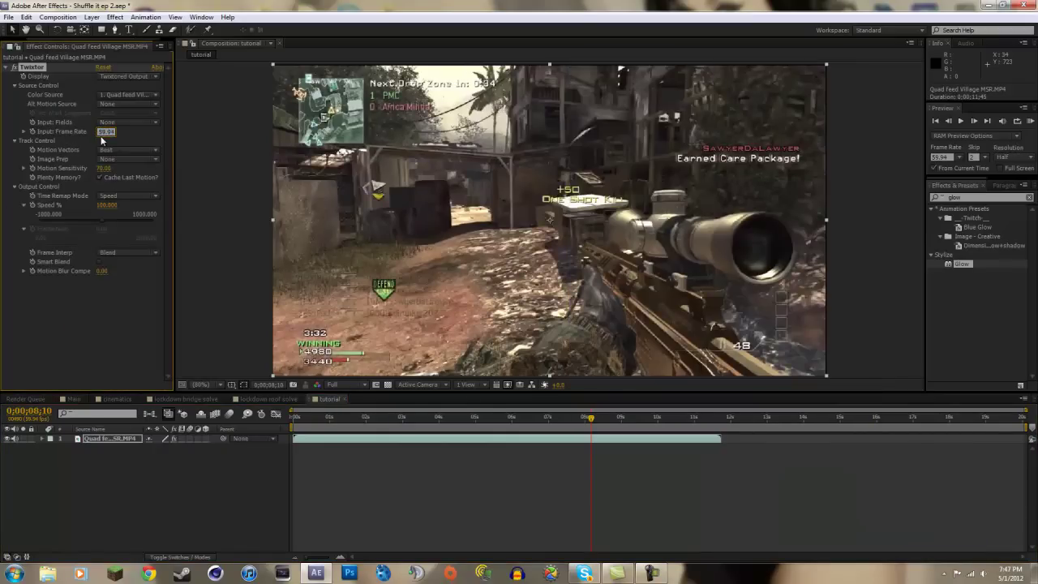
type("59.94")
left_click(103, 318)
left_click(31, 207)
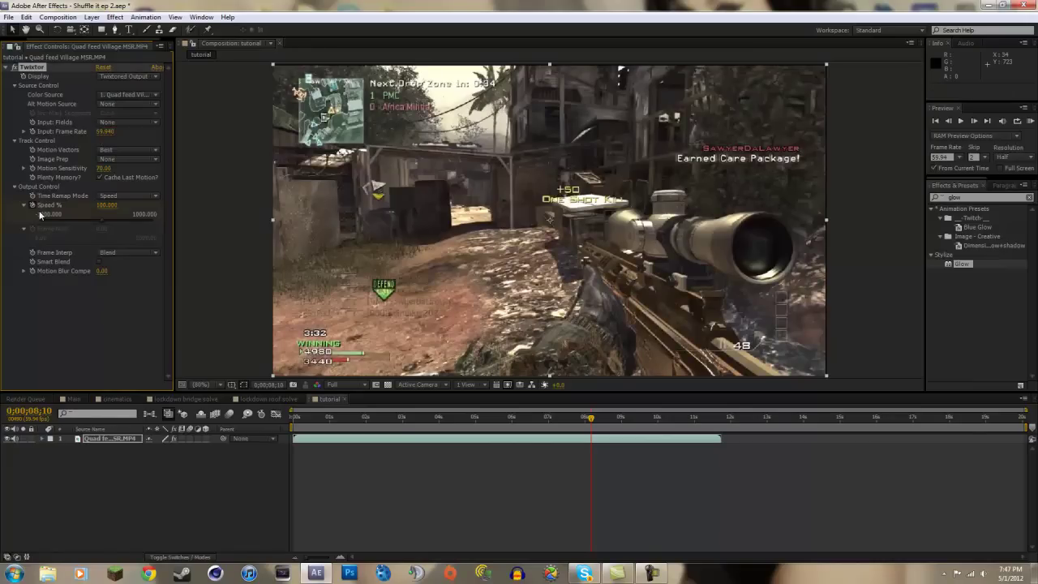
left_click(107, 205)
type("9")
key("Return")
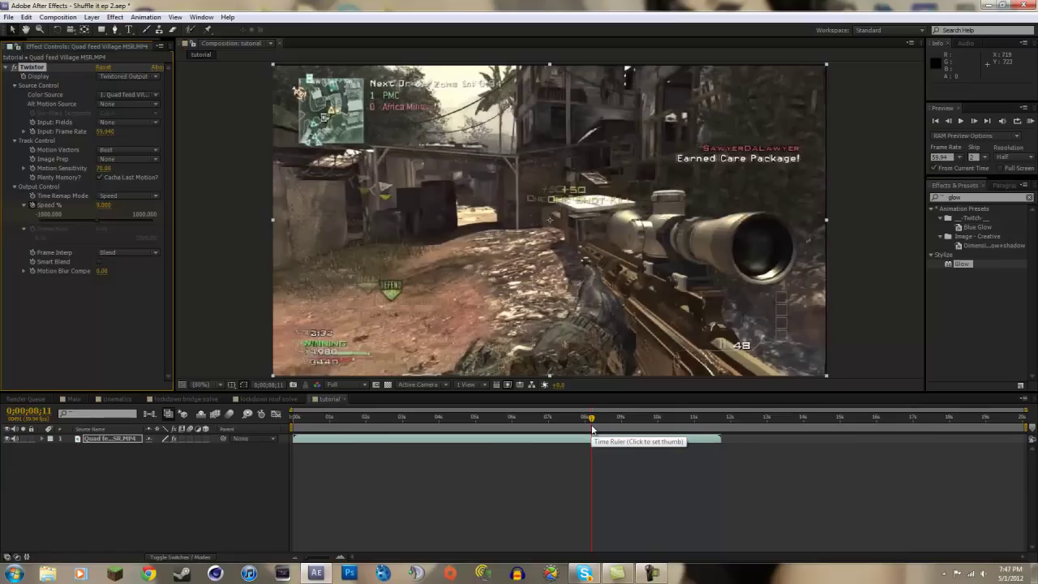
key("u")
mouse_move(592, 418)
left_mouse_down()
mouse_move(602, 417)
mouse_move(593, 420)
left_mouse_up()
key("ctrl+z")
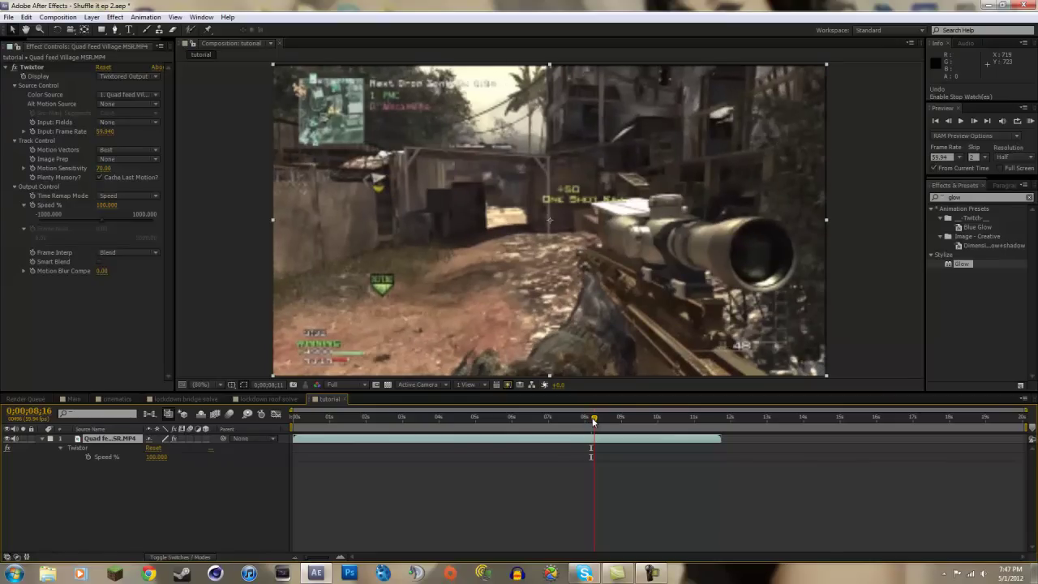
Step: Keyframe Twixtor's Speed % at 100 at 0;00;08;16 and at 9 one frame later, checking the slowed footage
left_click(33, 205)
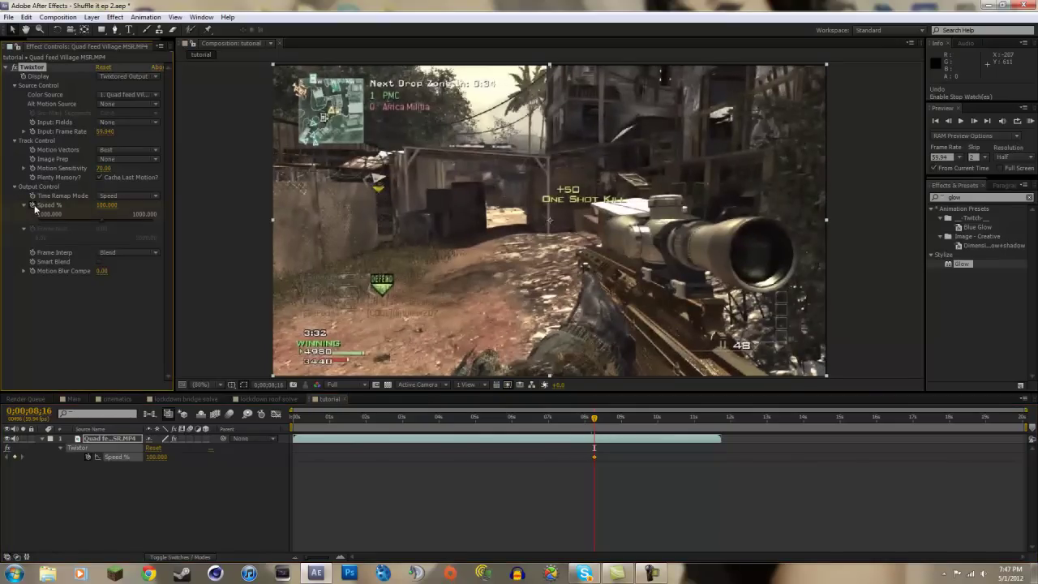
key("Page_Down")
left_click(105, 205)
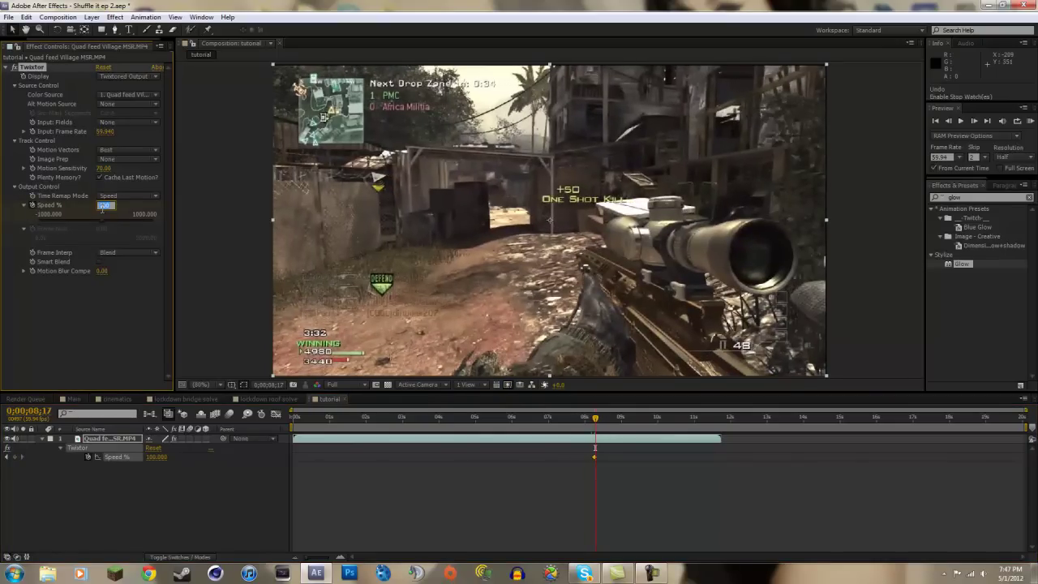
type("0")
key("Return")
key("Page_Down")
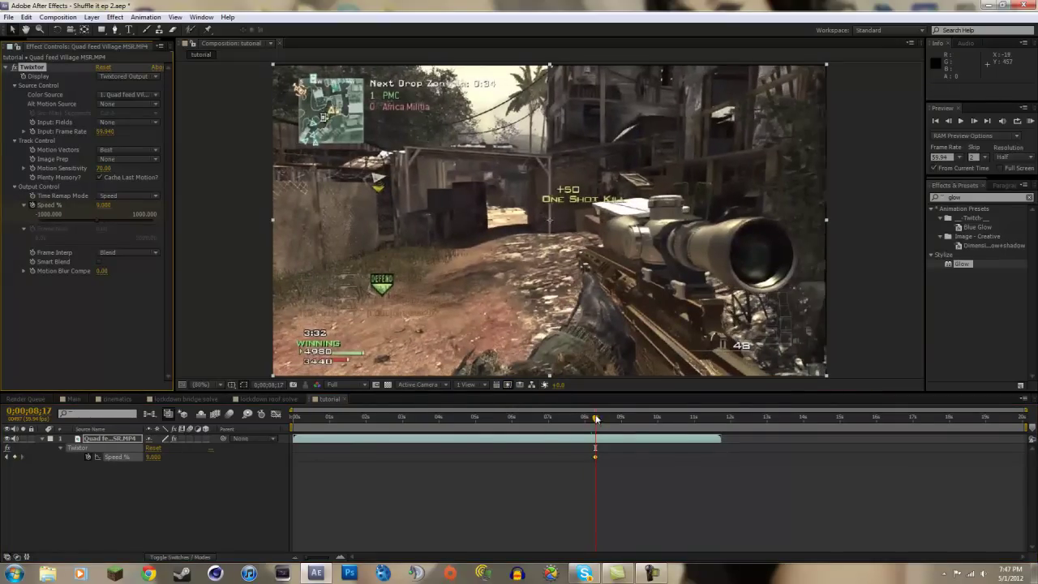
left_click_drag(596, 418, 600, 418)
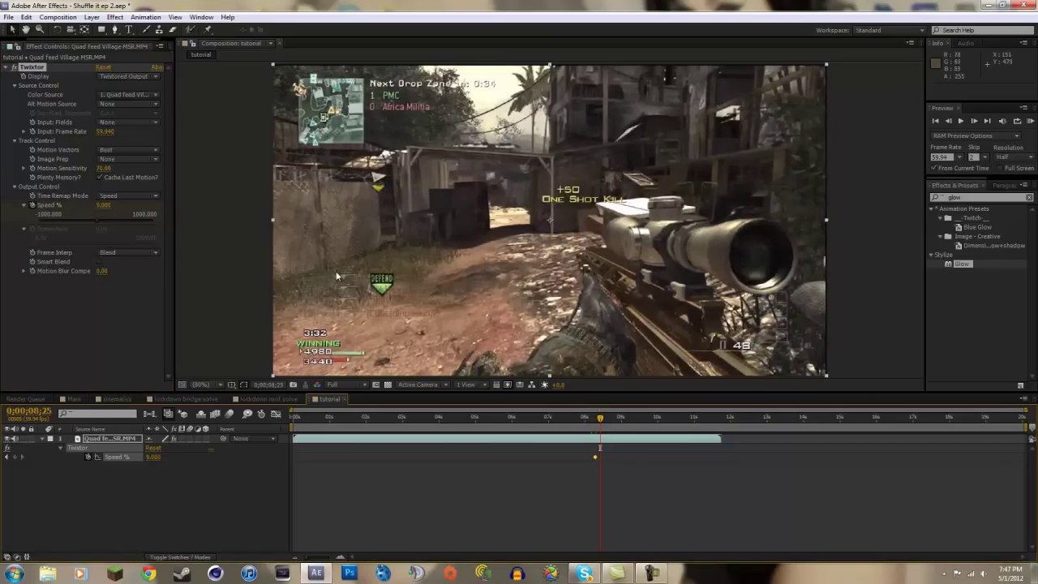
mouse_move(600, 423)
left_mouse_down()
mouse_move(628, 420)
mouse_move(595, 419)
left_mouse_up()
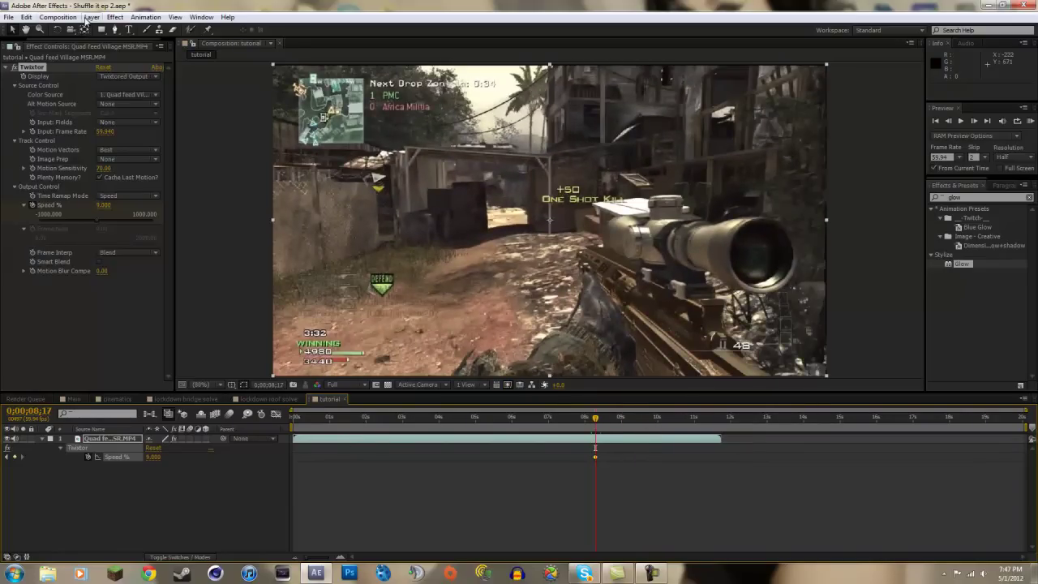
Step: Create a white solid layer above the footage and hide it
left_click(91, 17)
mouse_move(100, 30)
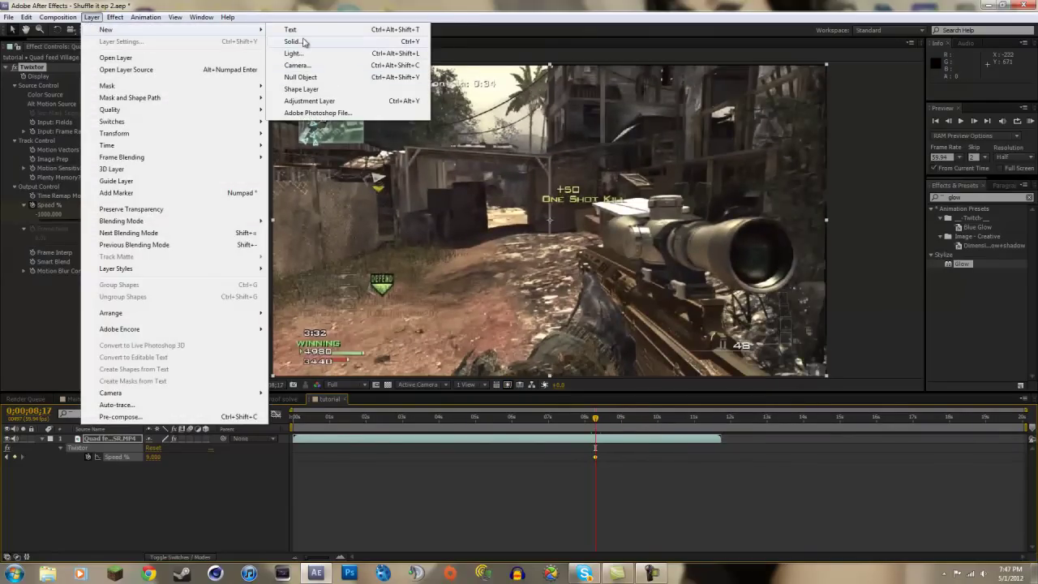
left_click(302, 40)
left_click(544, 383)
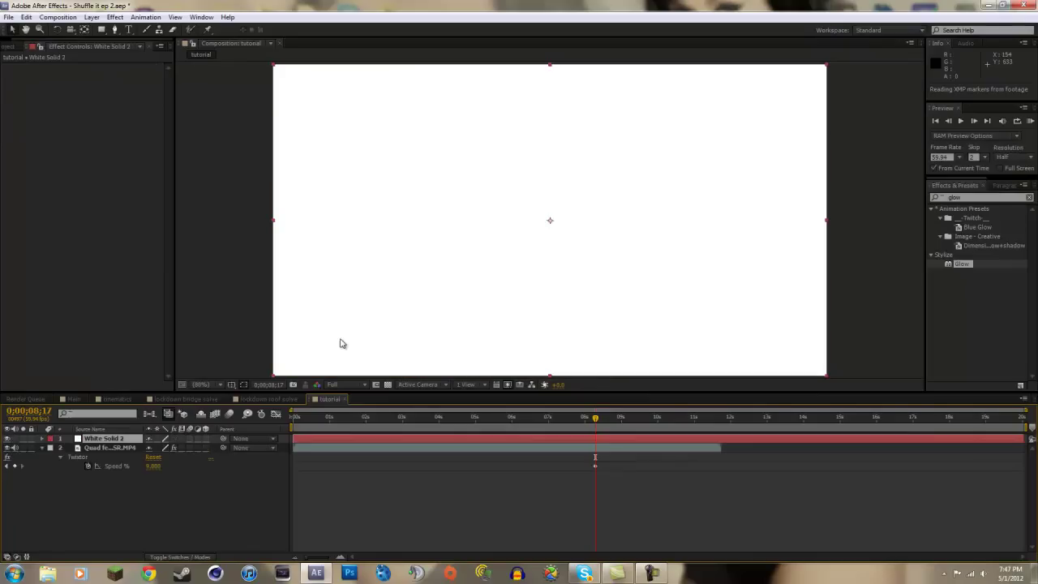
left_click(7, 438)
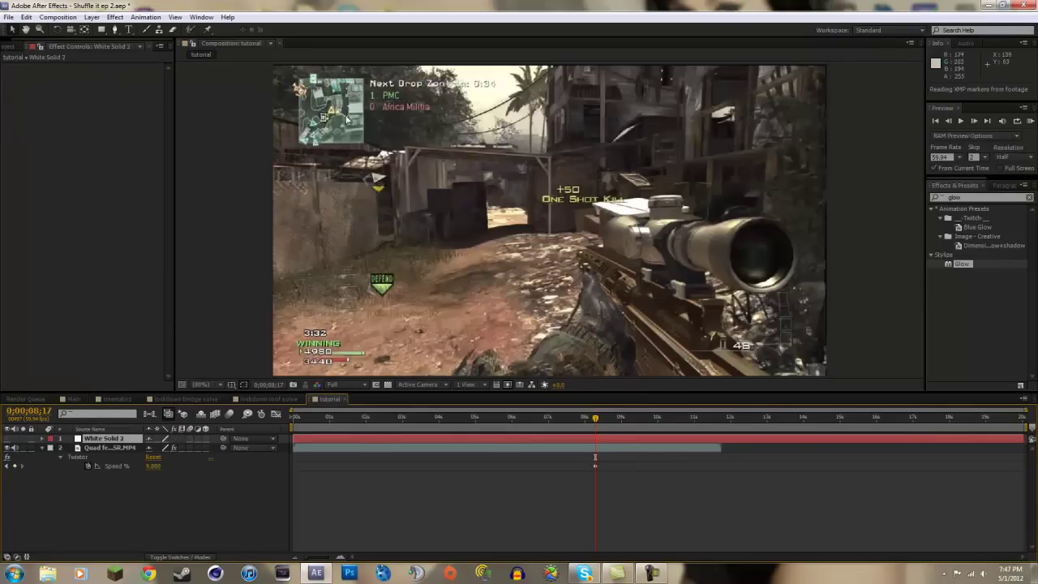
Step: With the Pen tool, draw a closed mask on the white solid tracing the topmost gun icon in the kill feed
left_click(114, 29)
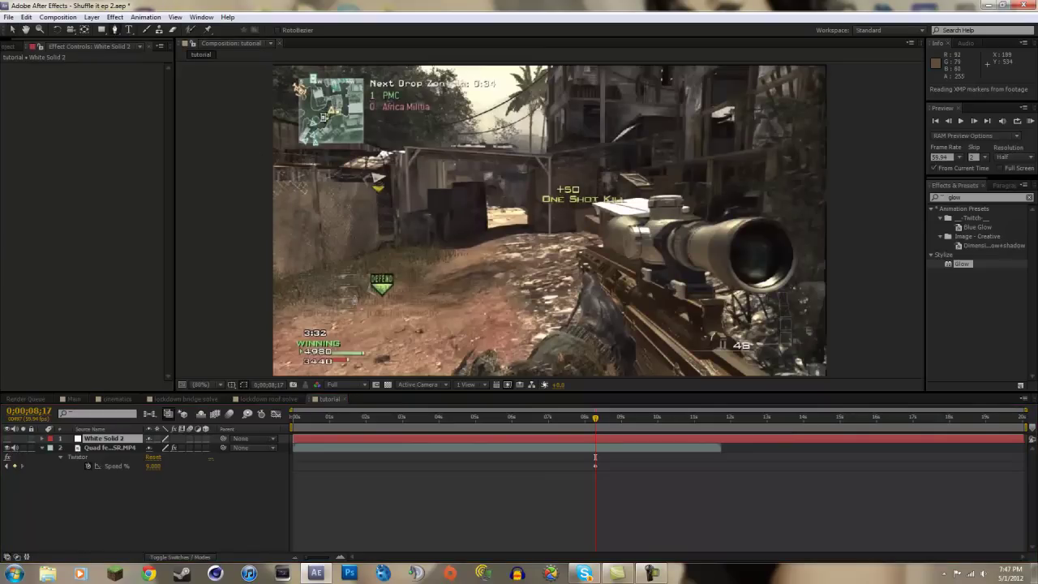
scroll(316, 294, "up", 5)
scroll(316, 295, "down", 2)
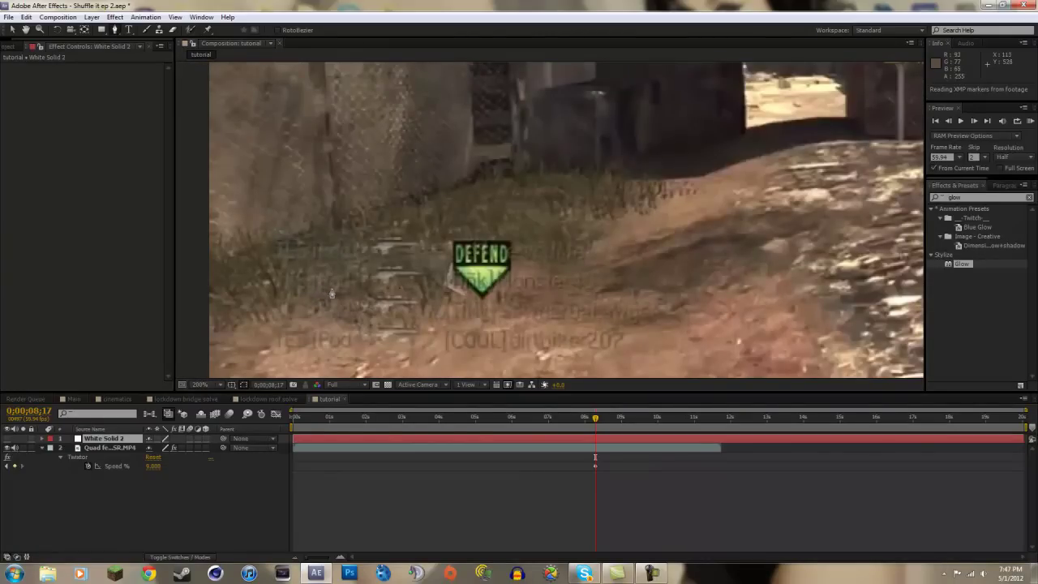
left_click_drag(369, 305, 350, 259)
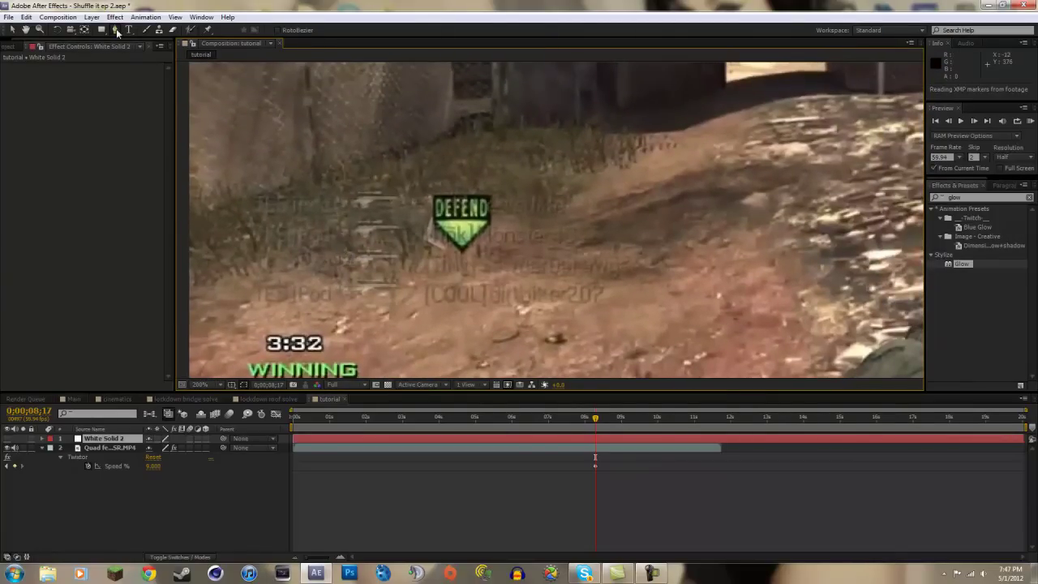
left_click(120, 439)
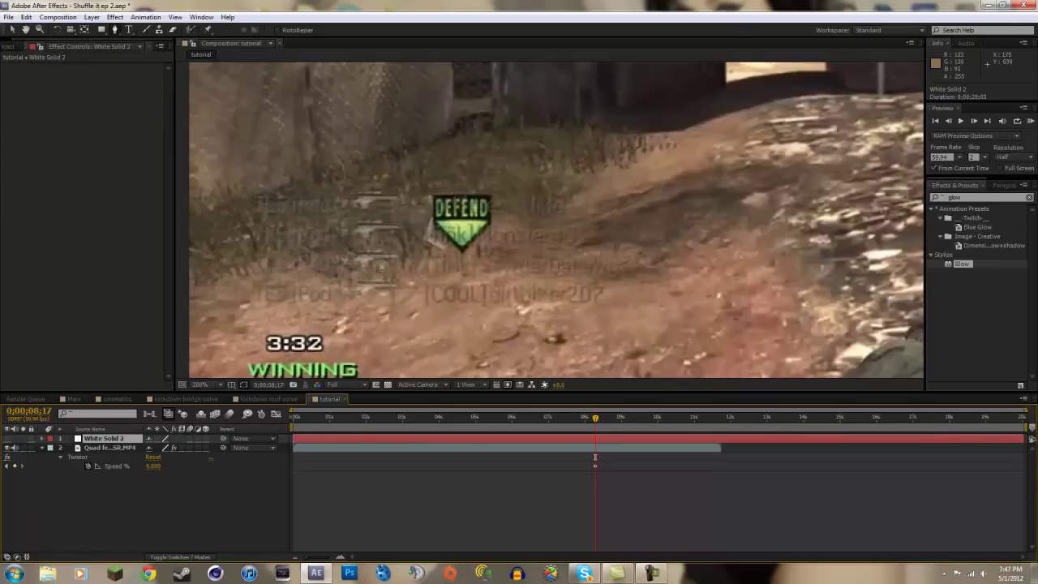
left_click(351, 206)
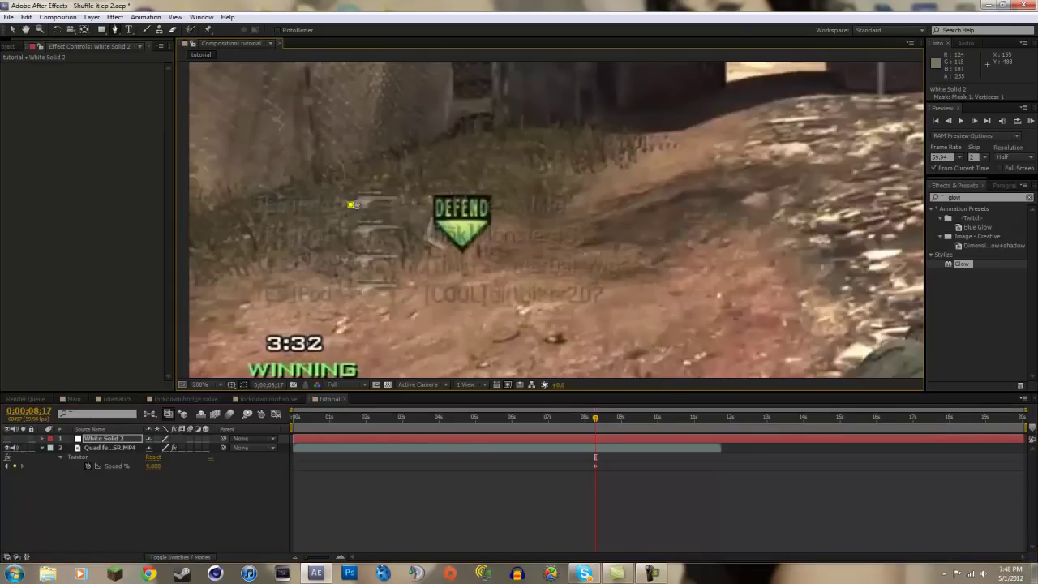
scroll(357, 205, "up", 2)
left_click(361, 204)
left_click(381, 209)
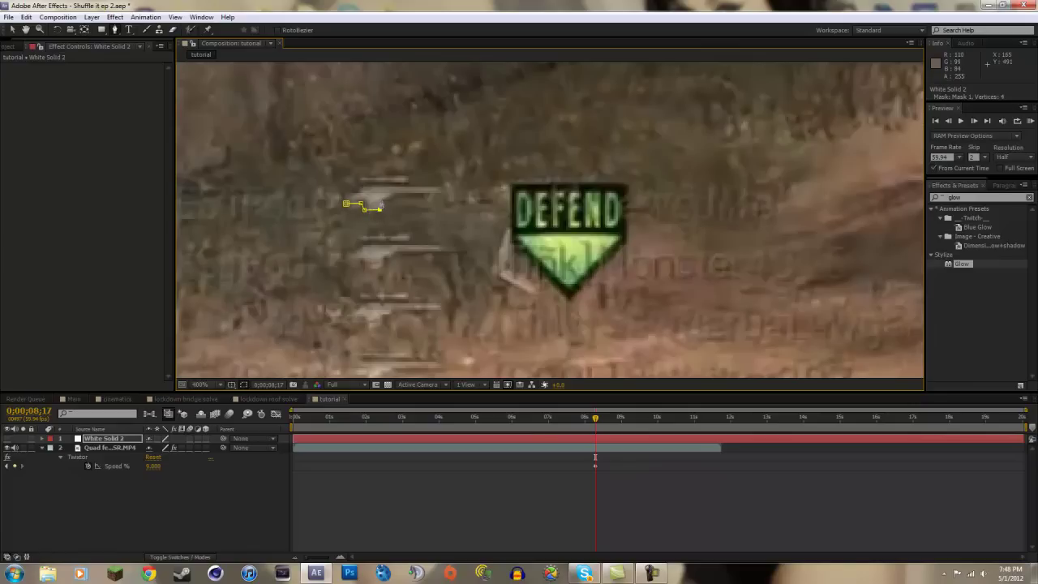
left_click(396, 198)
left_click(436, 196)
left_click(442, 188)
left_click(455, 190)
left_click(408, 178)
left_click(358, 181)
left_click(361, 177)
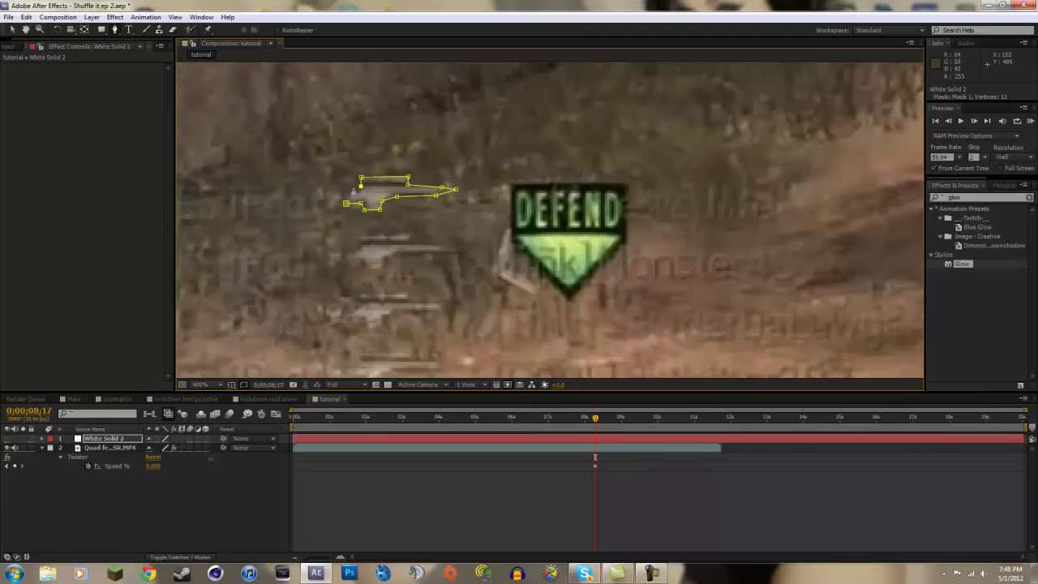
left_click(353, 192)
left_click(332, 203)
Step: Make the white solid layer visible again and expand the properties of its mask
left_click(119, 439)
left_click(12, 439)
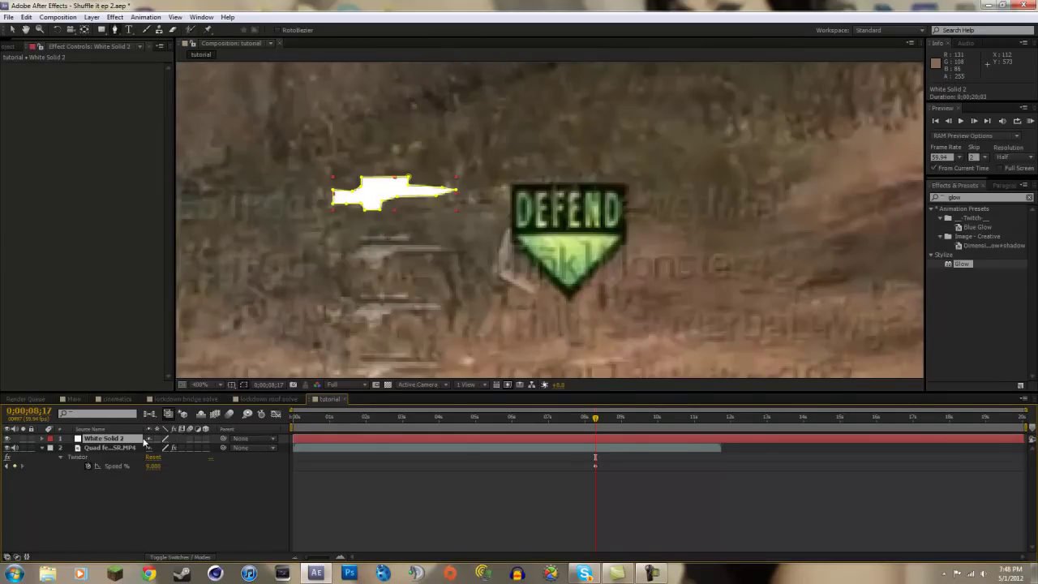
key("m")
left_click(61, 449)
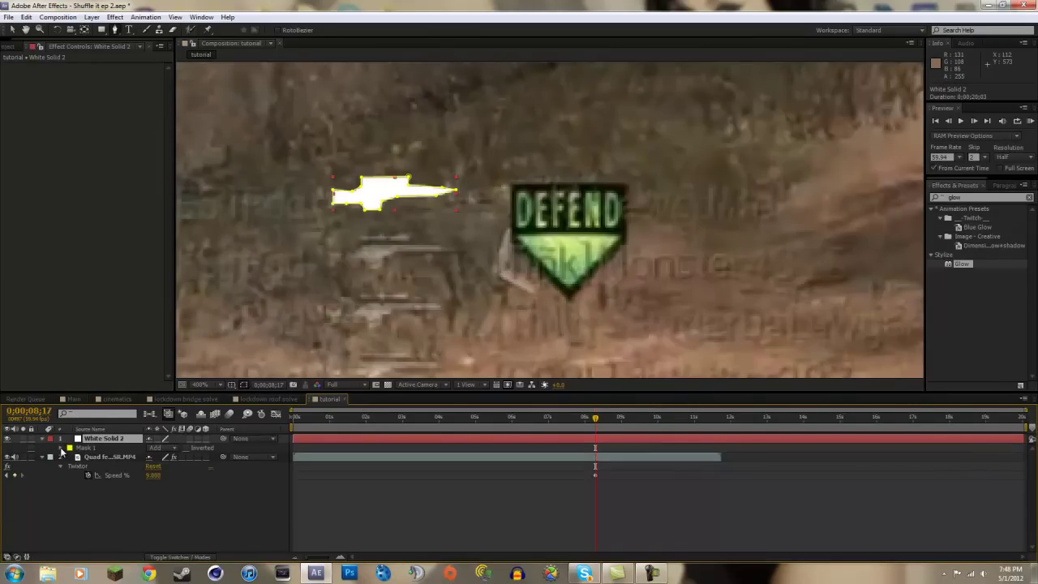
left_click(60, 448)
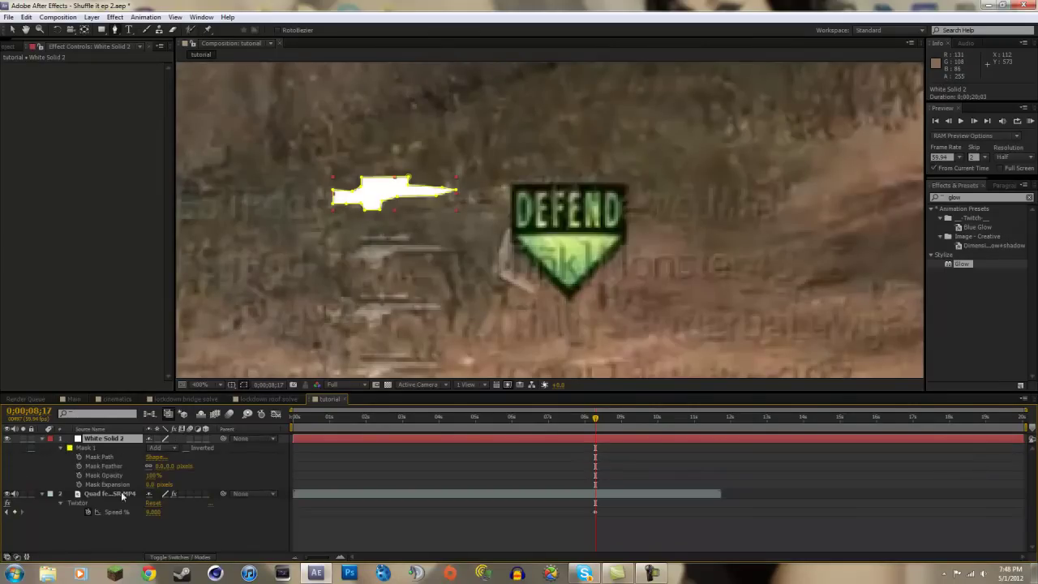
Step: Try feathers of 10 and 7 pixels on the gun mask and settle on a Mask Feather of 5 pixels
left_click(168, 467)
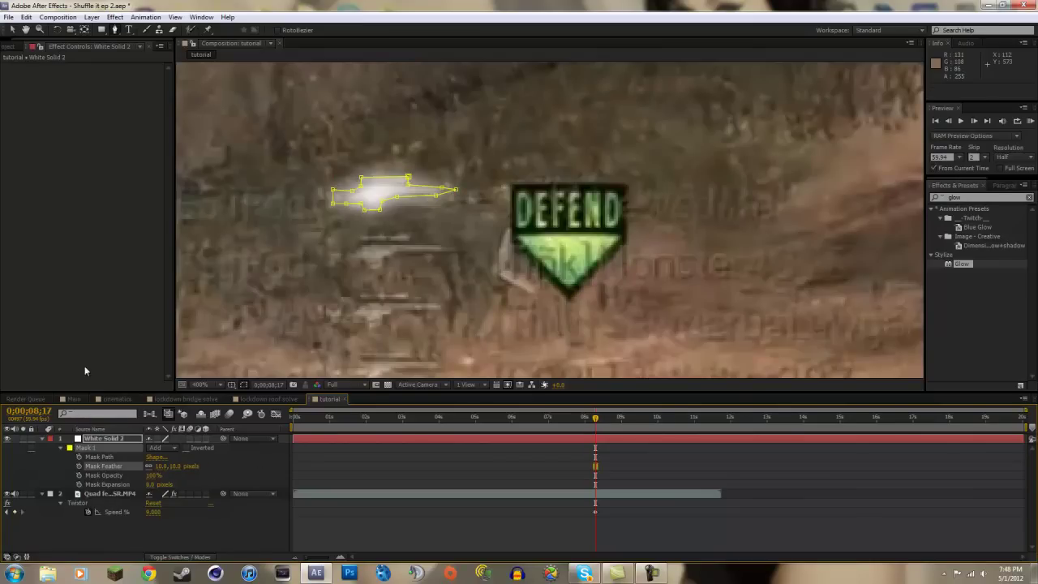
left_click(177, 466)
key("Return")
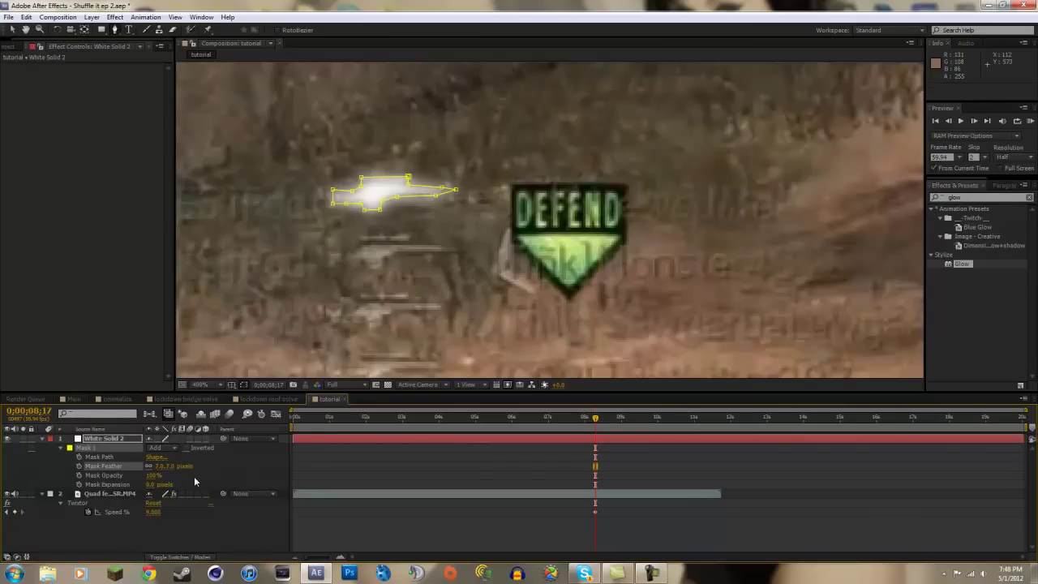
left_click(173, 468)
type("5")
key("Return")
left_click(115, 344)
scroll(445, 254, "down", 1)
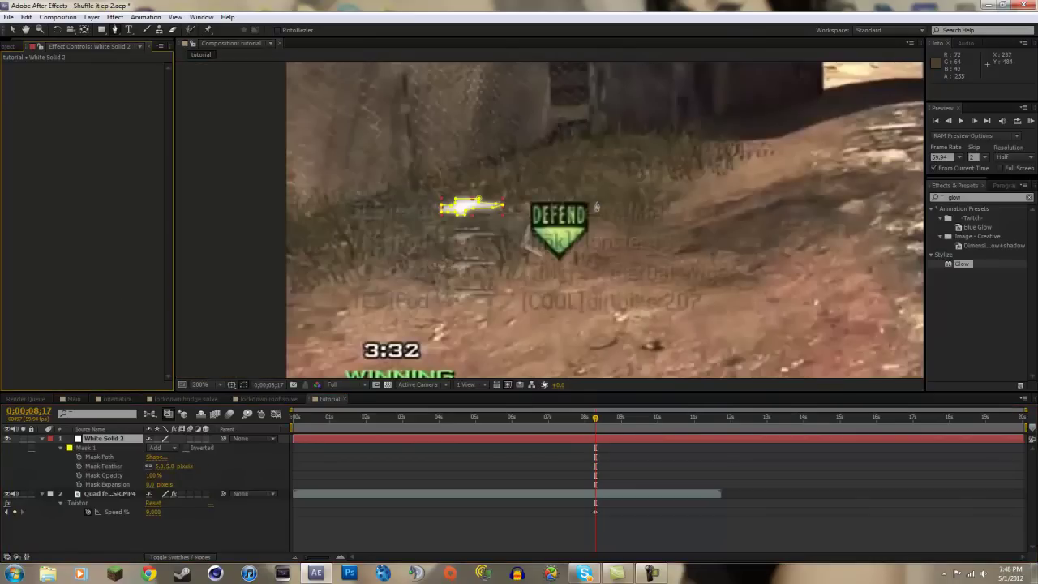
key("period")
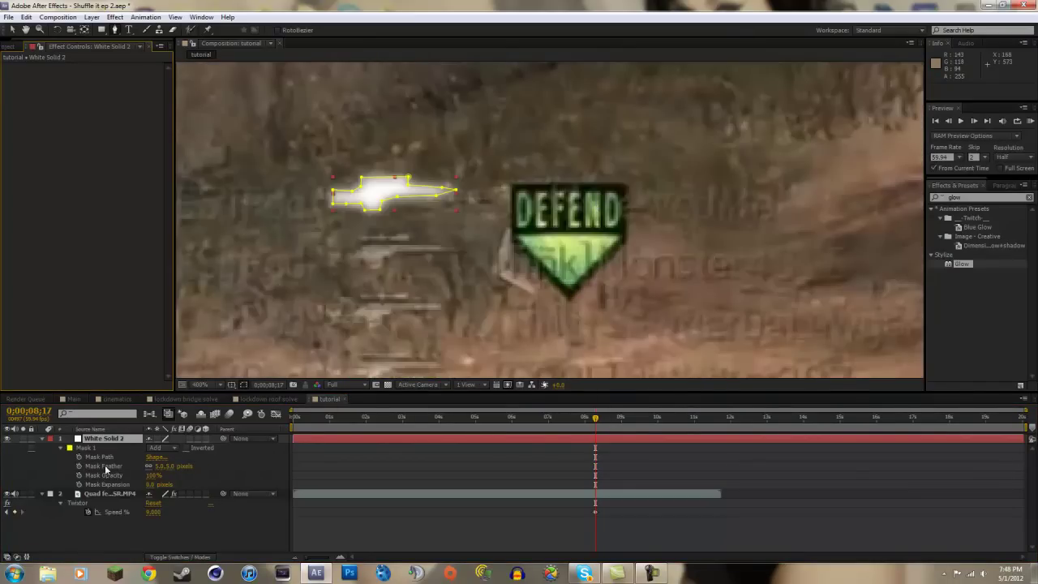
Step: Try a Mask Expansion of -1 pixel on the gun mask and set it back to 0
left_click_drag(149, 485, 150, 484)
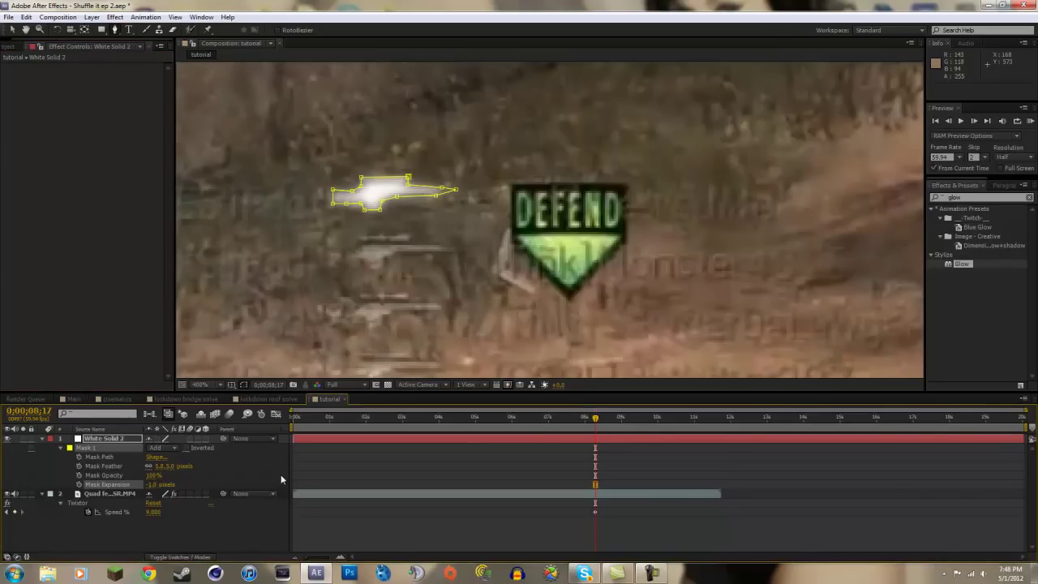
left_click(151, 485)
type("0")
key("Return")
Step: Check the masked gun shape in the whole frame and apply the Stylize Glow effect to the white solid
scroll(307, 229, "down", 1)
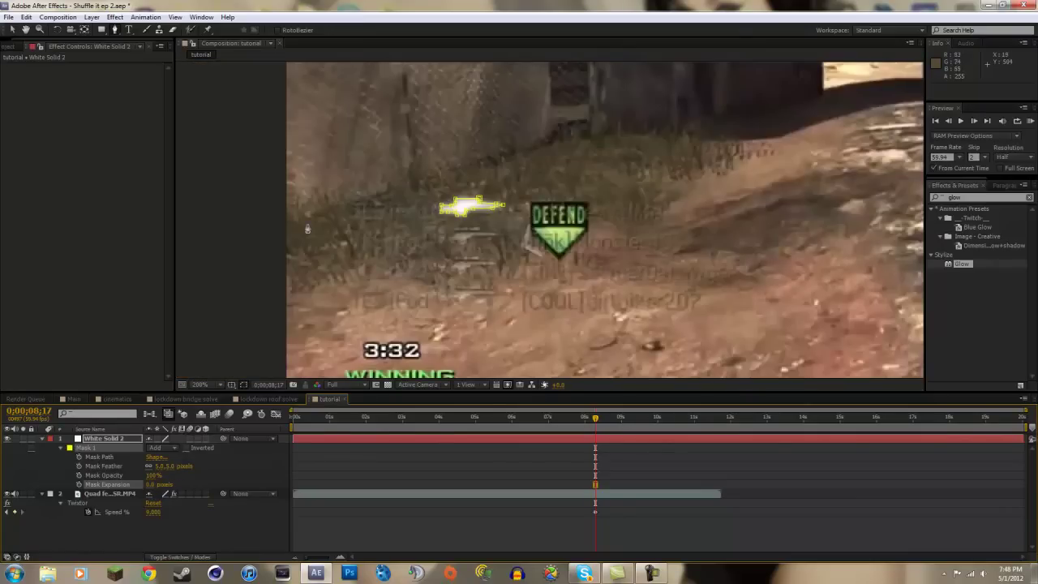
left_click(12, 29)
left_click(211, 130)
scroll(535, 197, "down", 1)
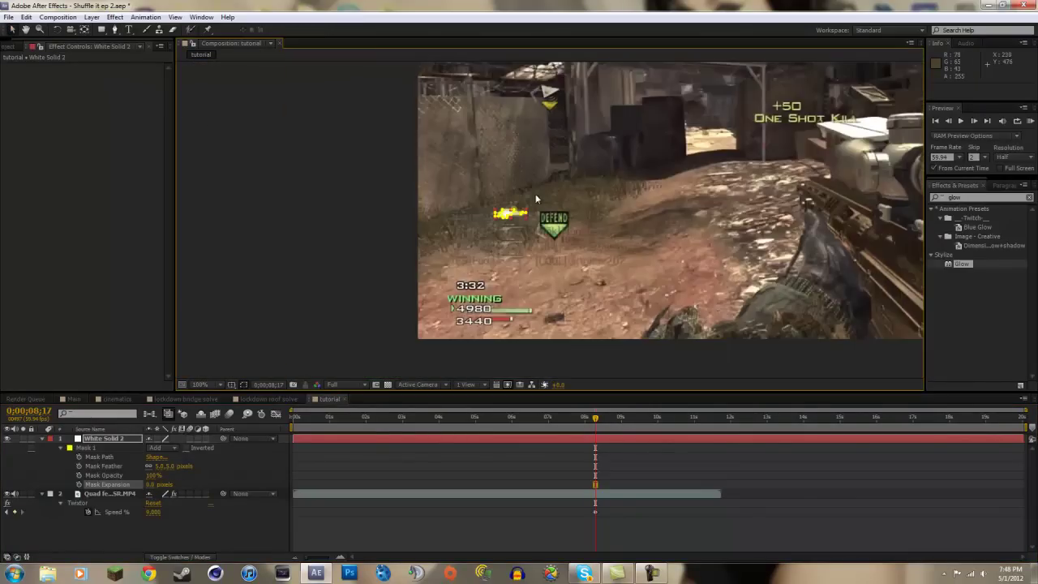
left_click(315, 200)
left_click_drag(681, 248, 457, 277)
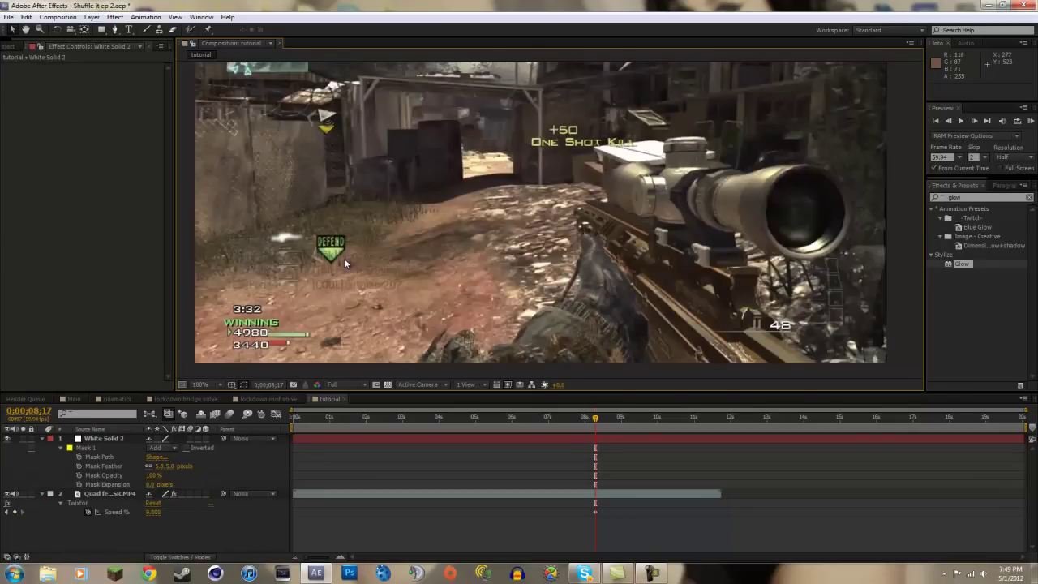
left_click(972, 189)
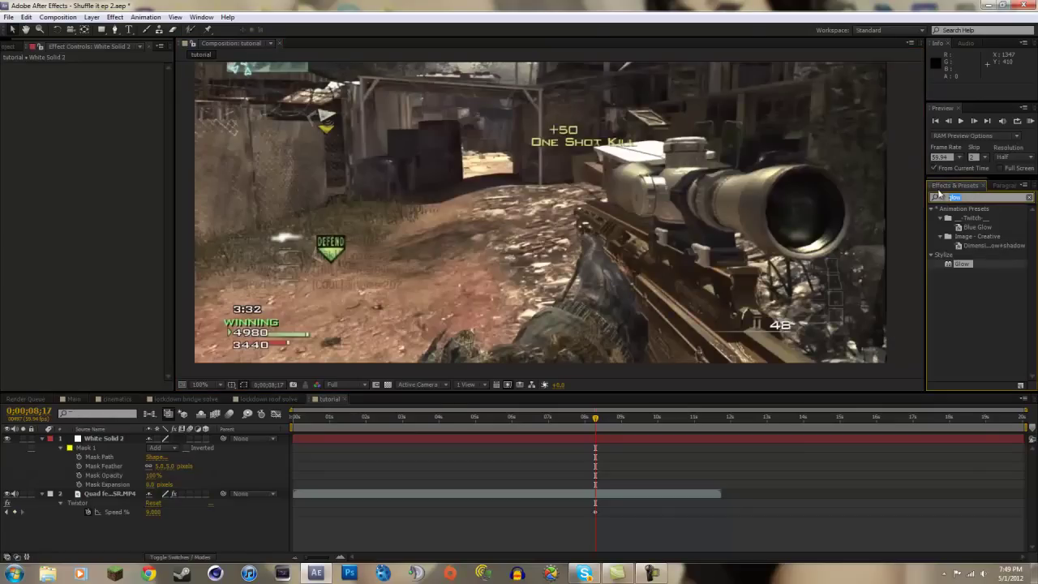
left_click(983, 254)
left_click_drag(961, 264, 93, 288)
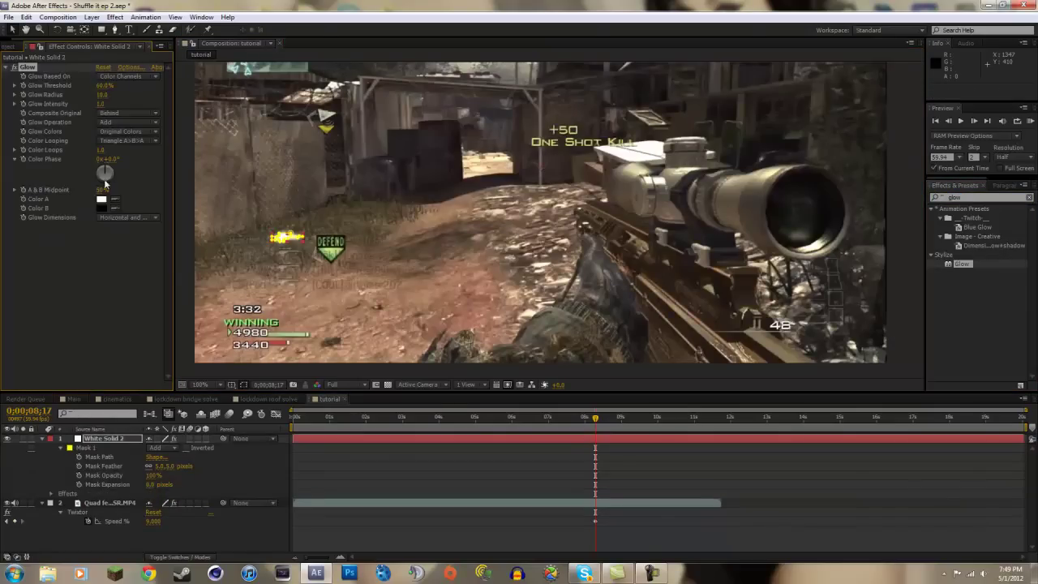
Step: Try Glow Threshold values of 0% and 100% and compare the glow around the gun icon
left_click_drag(103, 86, 31, 93)
scroll(234, 192, "up", 1)
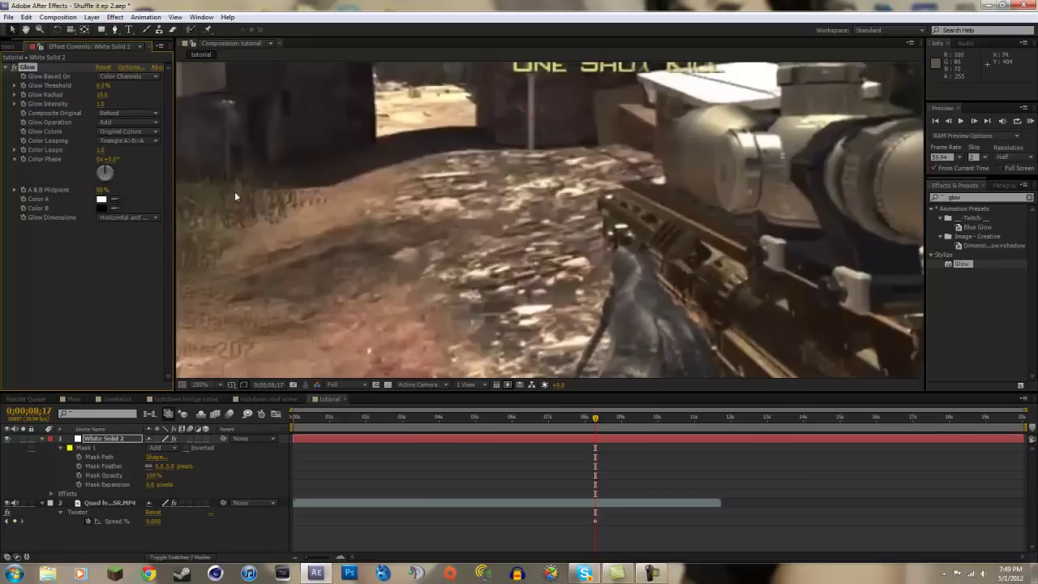
left_click_drag(233, 255, 607, 266)
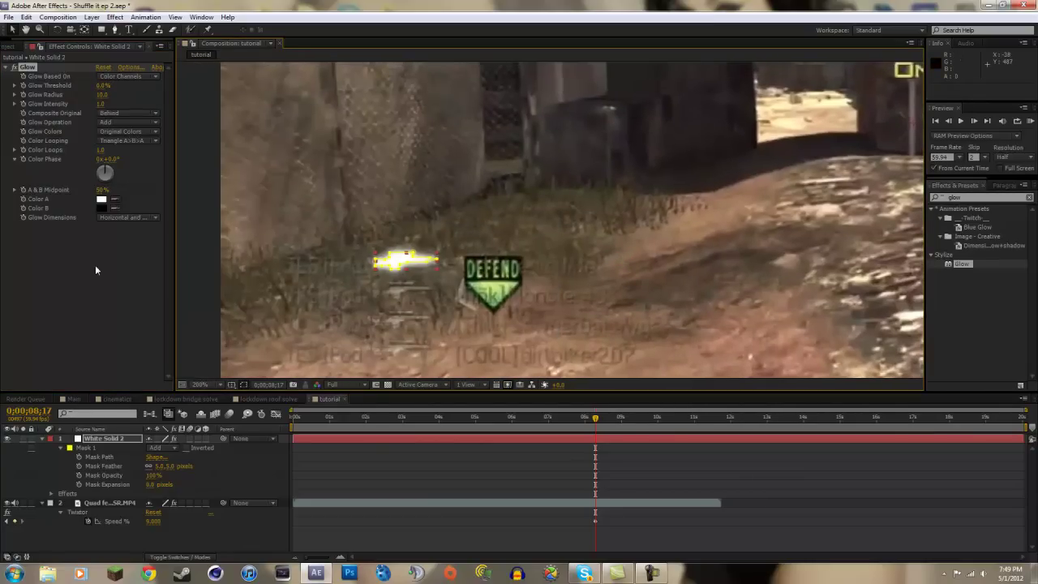
left_click(31, 258)
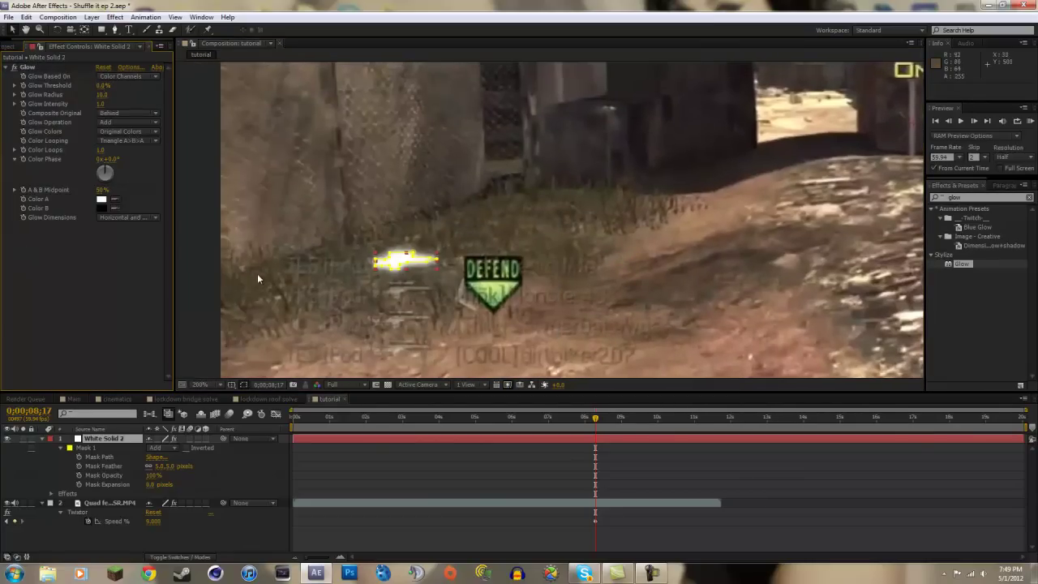
left_click(202, 248)
left_click_drag(98, 84, 570, 69)
left_click(178, 215)
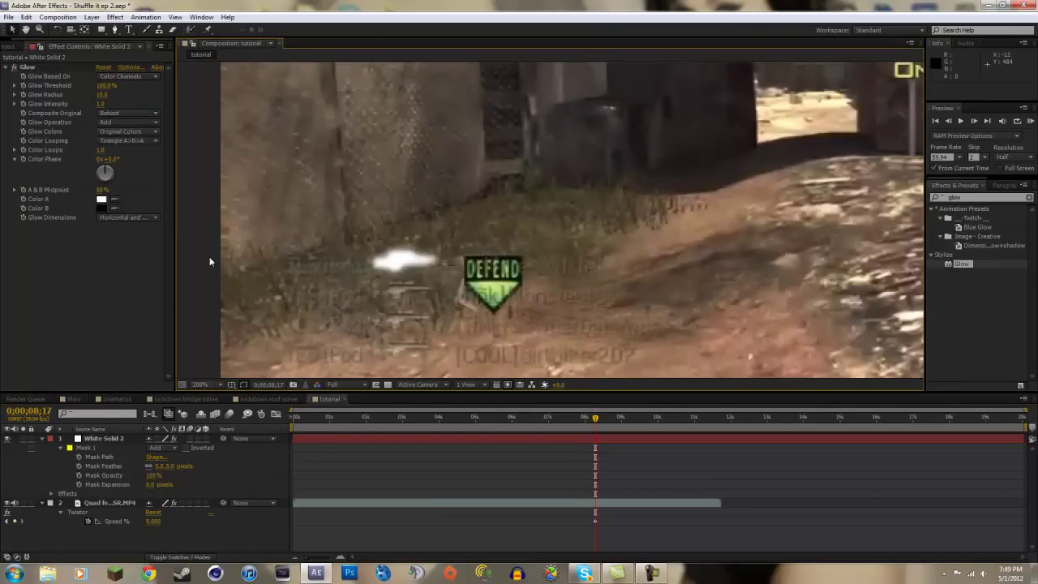
Step: Set the Glow effect's Glow Colors to A & B Colors and make Color A a light cyan
left_click(142, 133)
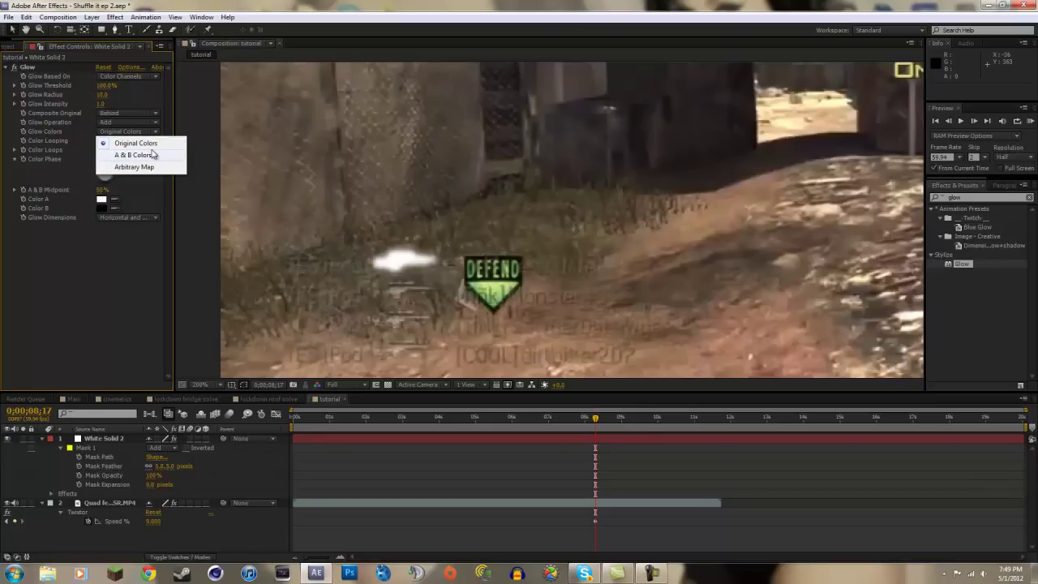
left_click(134, 155)
left_click(101, 201)
left_click(212, 238)
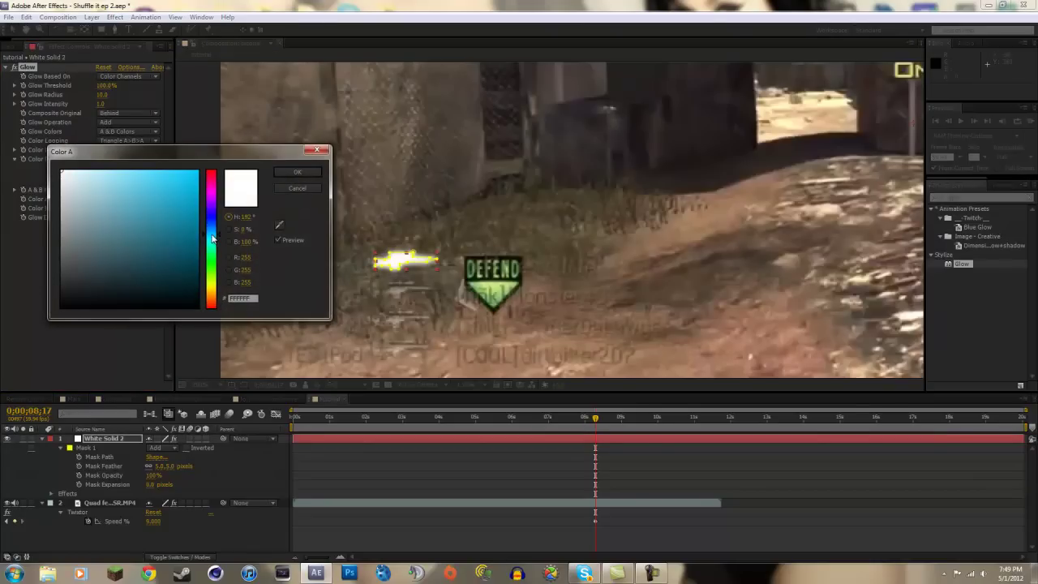
left_click_drag(134, 192, 143, 145)
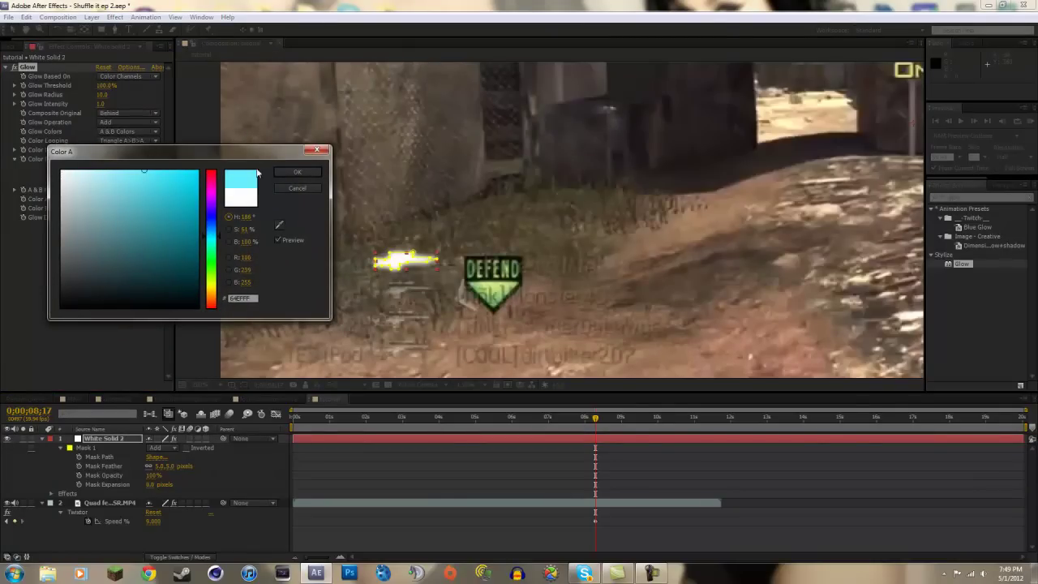
left_click(296, 173)
Step: Set the Glow effect's Color B to white
left_click(102, 208)
left_click(210, 232)
left_click_drag(64, 174, 58, 154)
left_click(297, 174)
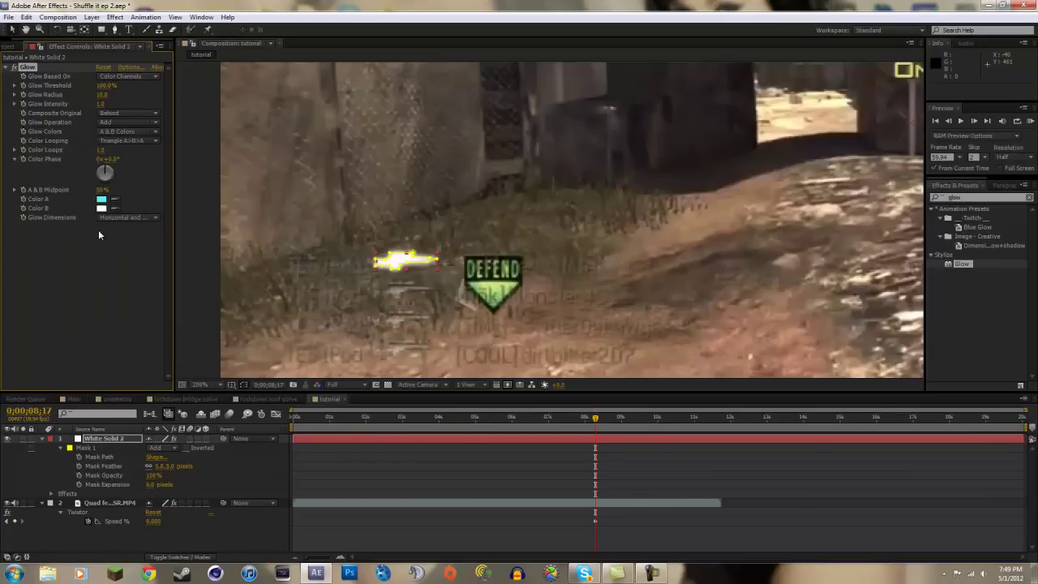
Step: Set the Glow Threshold to 20% and deselect the layer to check the glow
left_click_drag(106, 85, 67, 84)
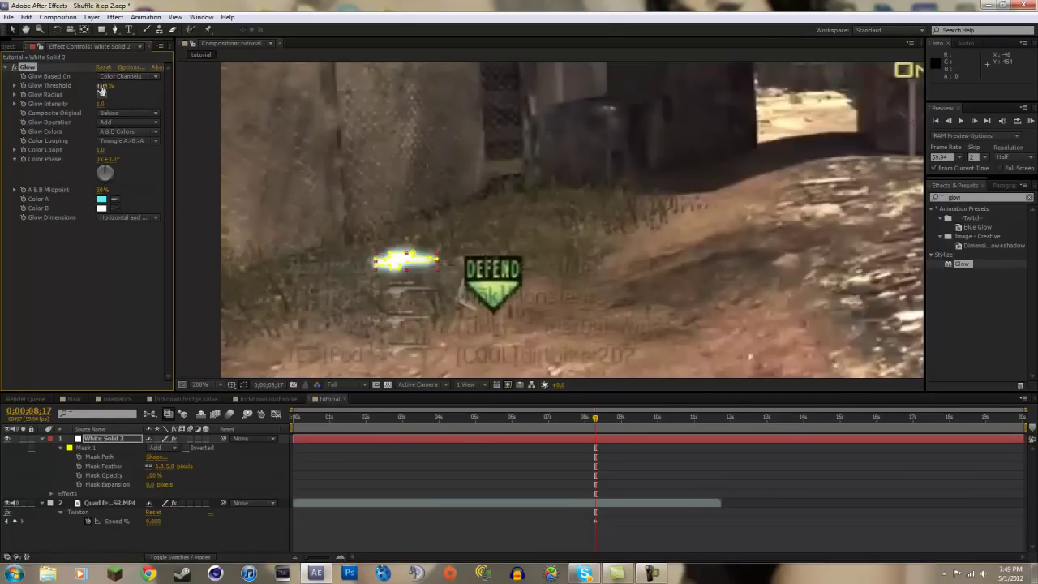
left_click(104, 86)
key("Return")
left_click(184, 139)
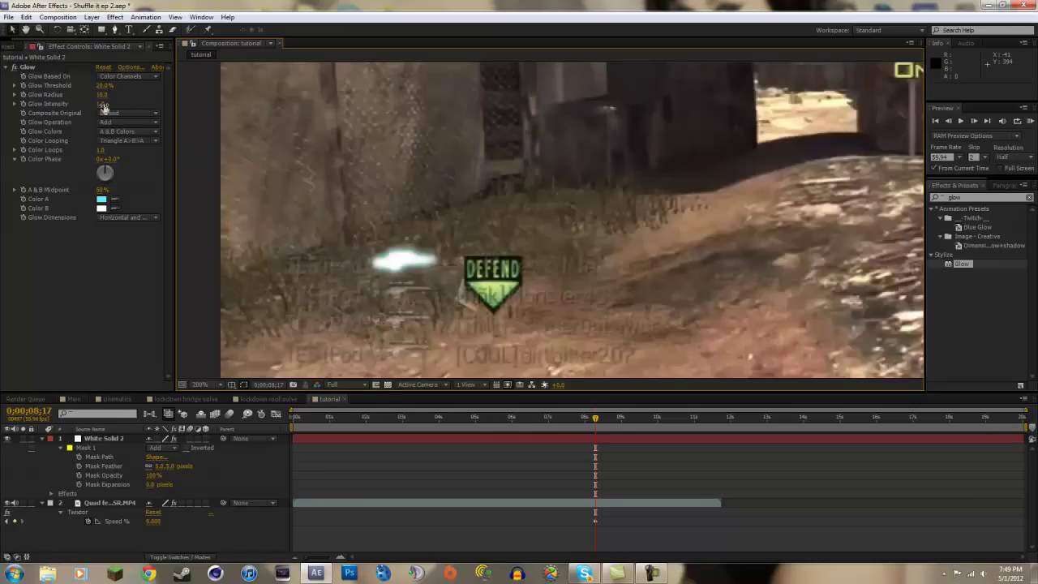
Step: Try a Glow Radius of 4 and settle on a Glow Radius of 12
mouse_move(102, 96)
left_mouse_down()
mouse_move(120, 89)
mouse_move(89, 90)
left_mouse_up()
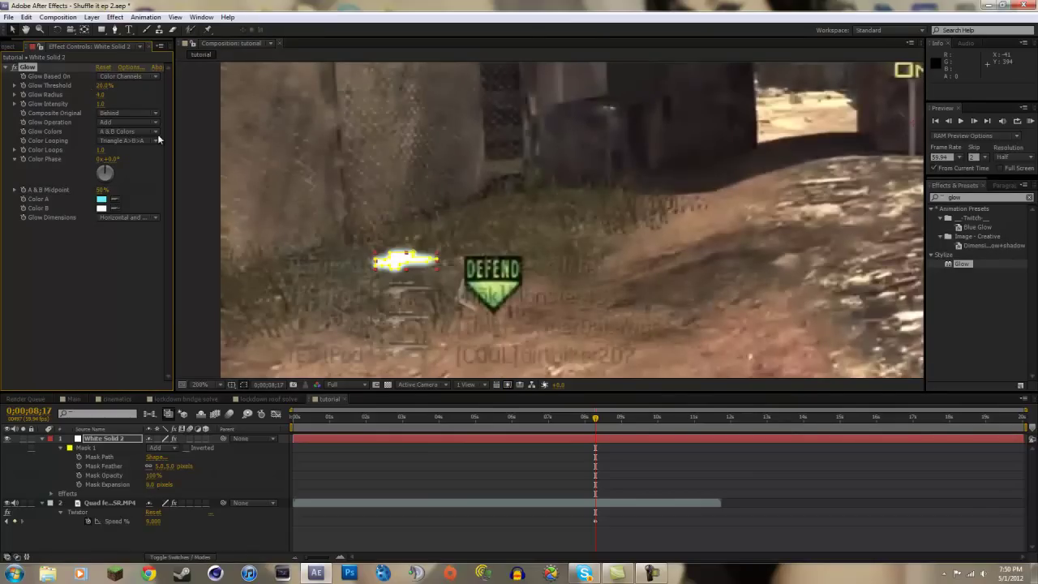
left_click(188, 135)
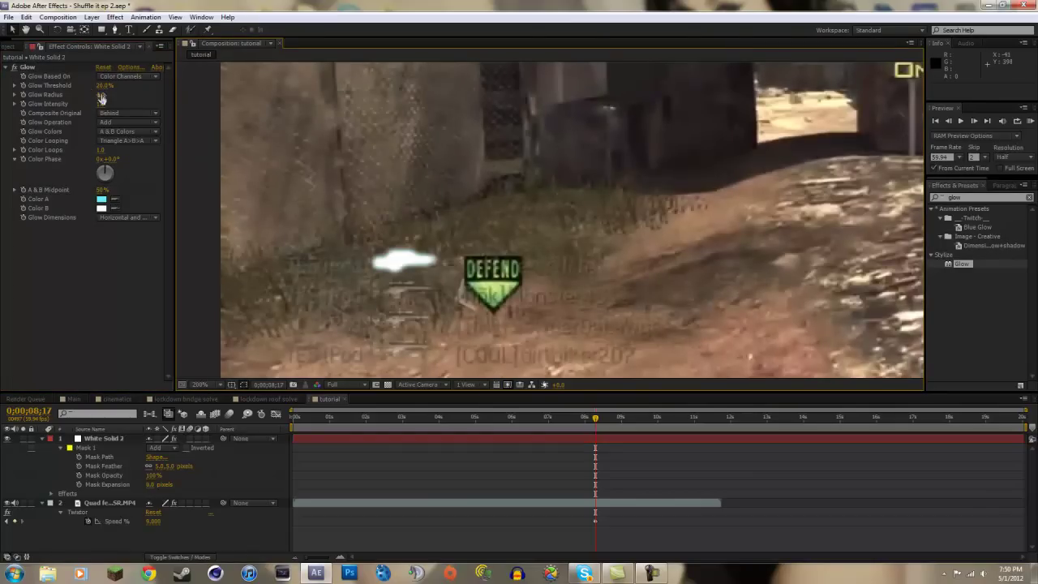
left_click_drag(101, 94, 107, 94)
left_click(191, 108)
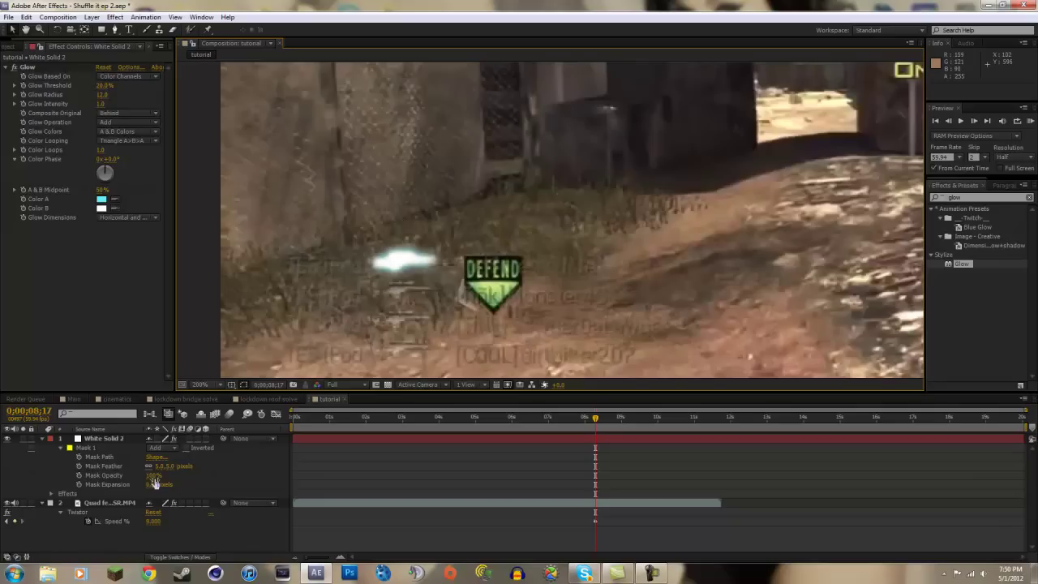
Step: Try a Mask Opacity of 80% on the gun mask and settle on 40%
left_click_drag(152, 477, 150, 485)
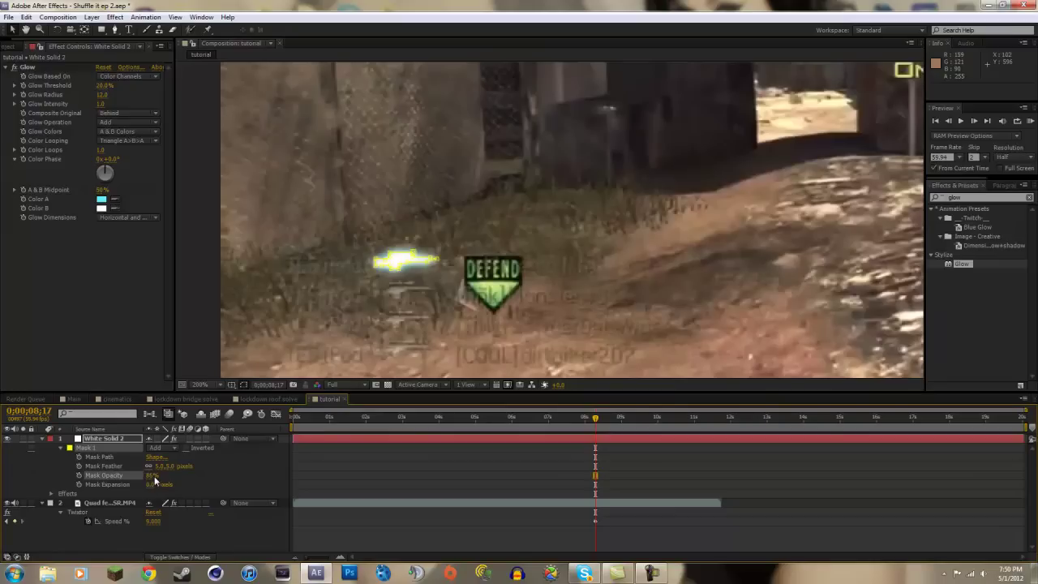
left_click(154, 480)
left_click(153, 477)
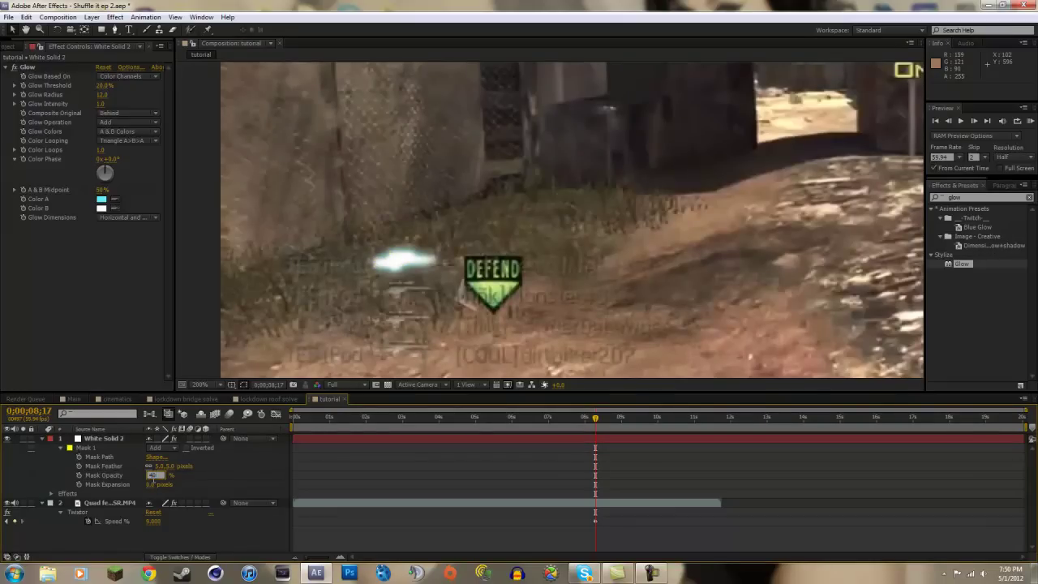
key("Return")
left_click(208, 293)
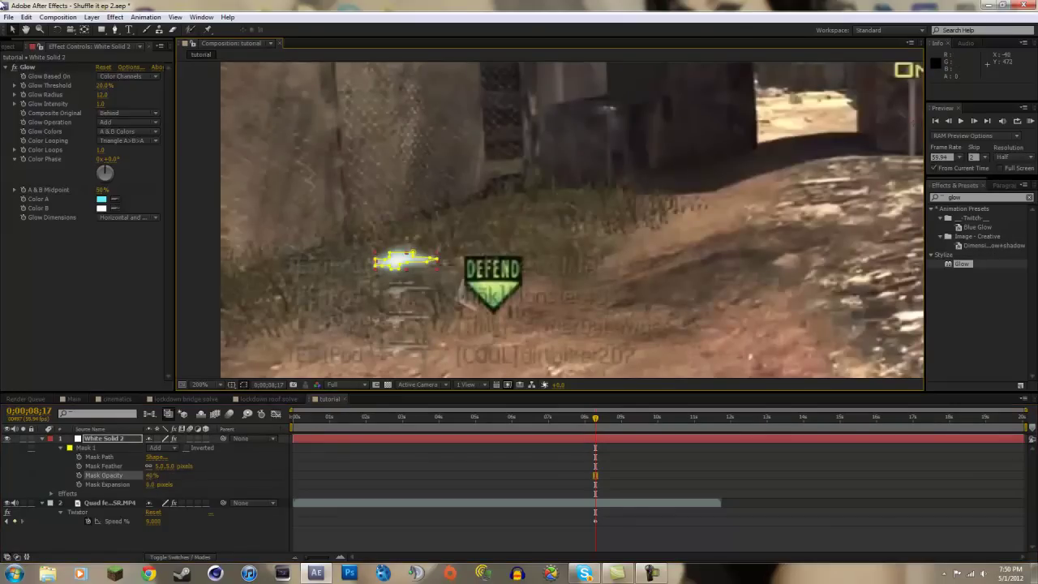
Step: Go to 0;00;10;00 and examine the glow over the topmost kill feed gun icon in full frame and close up
left_click(11, 29)
left_click(203, 201)
scroll(409, 237, "down", 1)
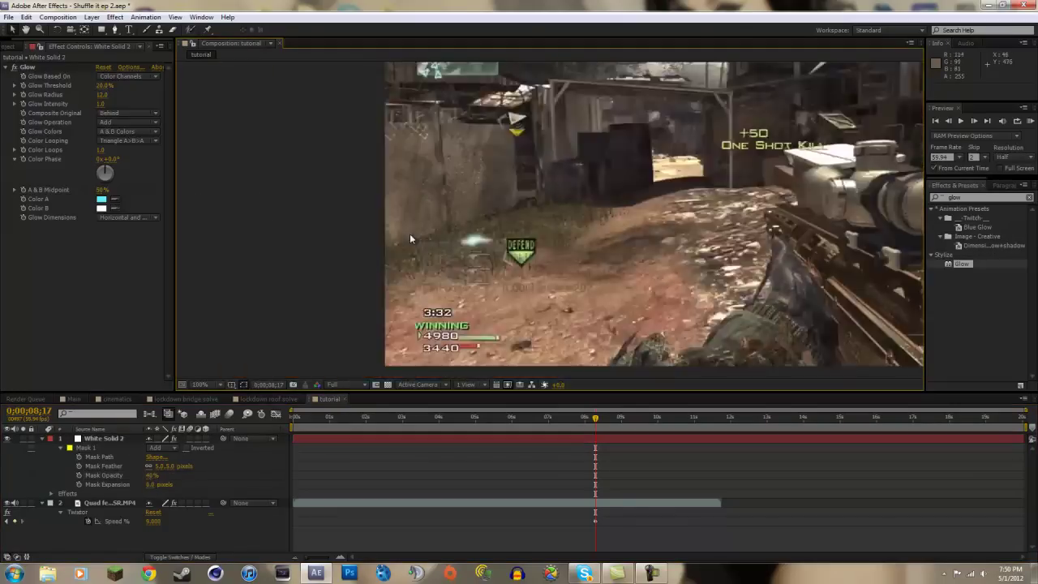
left_click_drag(605, 256, 414, 259)
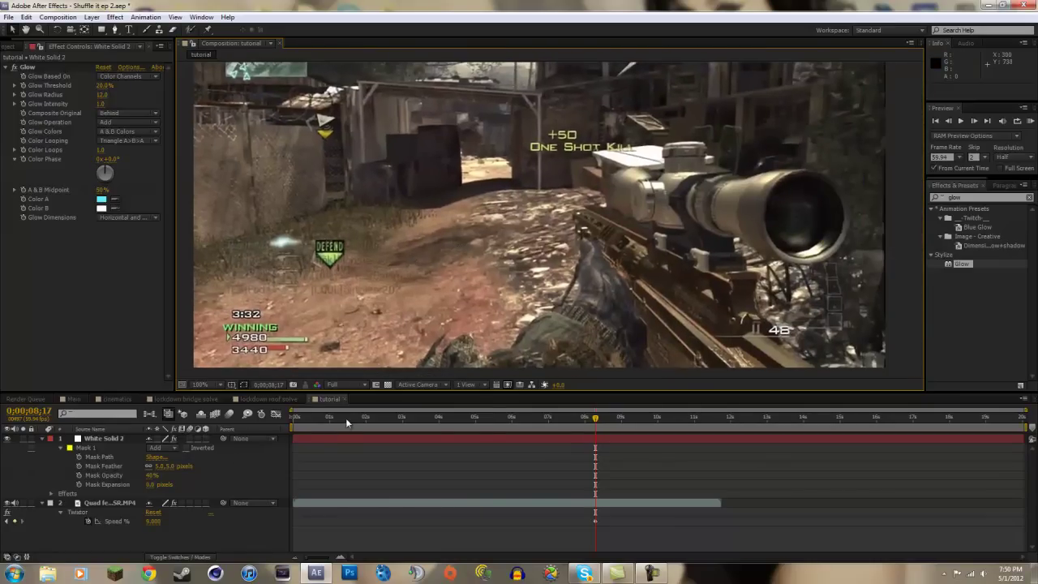
left_click_drag(500, 425, 657, 427)
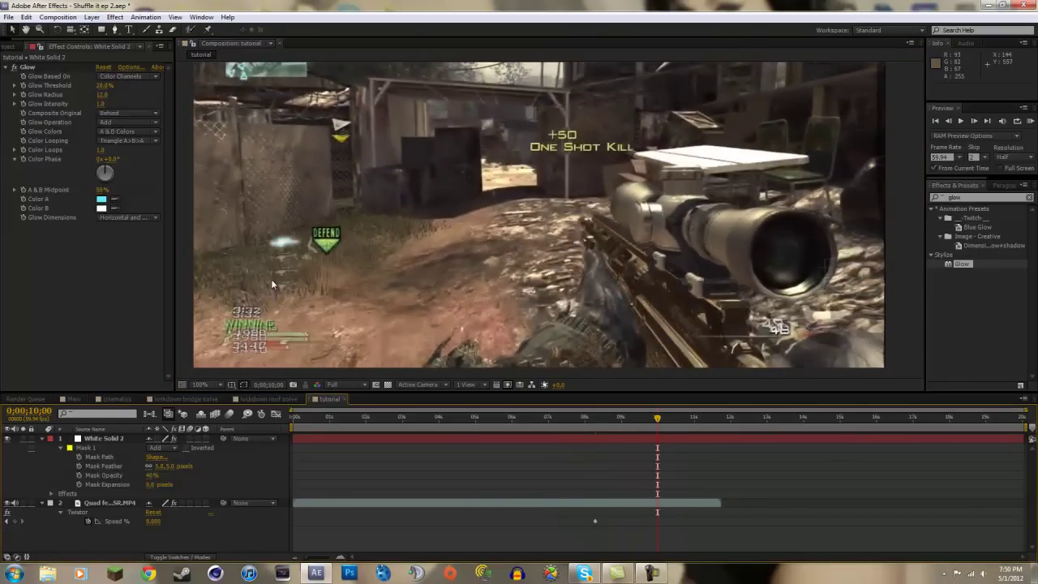
scroll(256, 247, "up", 2)
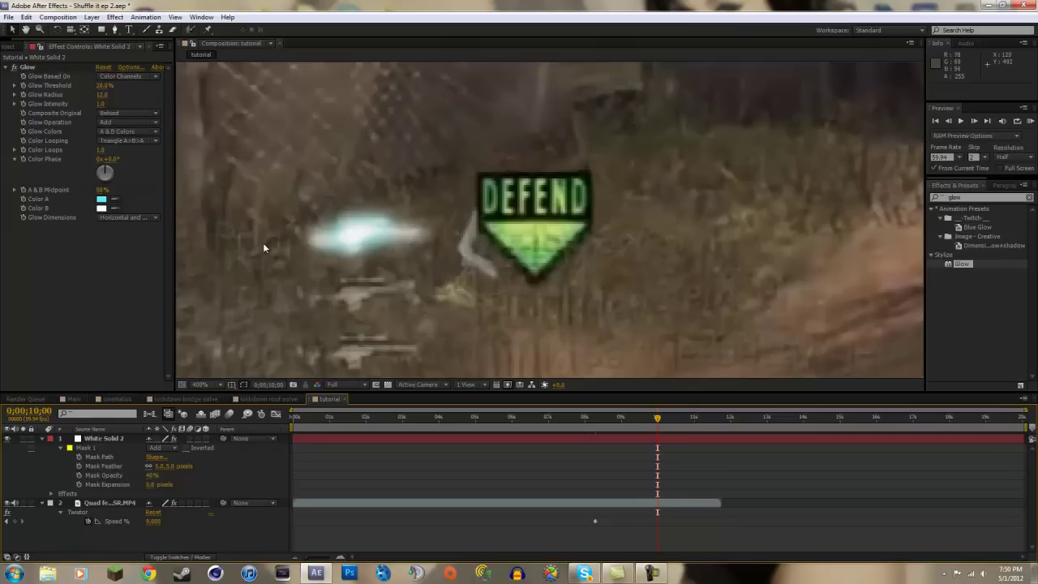
scroll(272, 245, "down", 1)
scroll(271, 242, "down", 1)
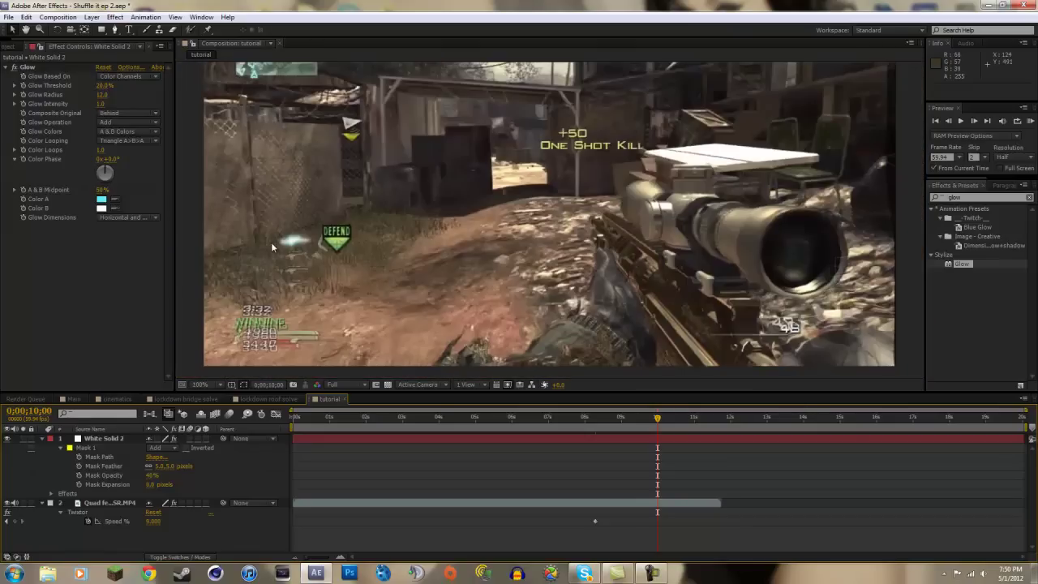
scroll(300, 254, "up", 1)
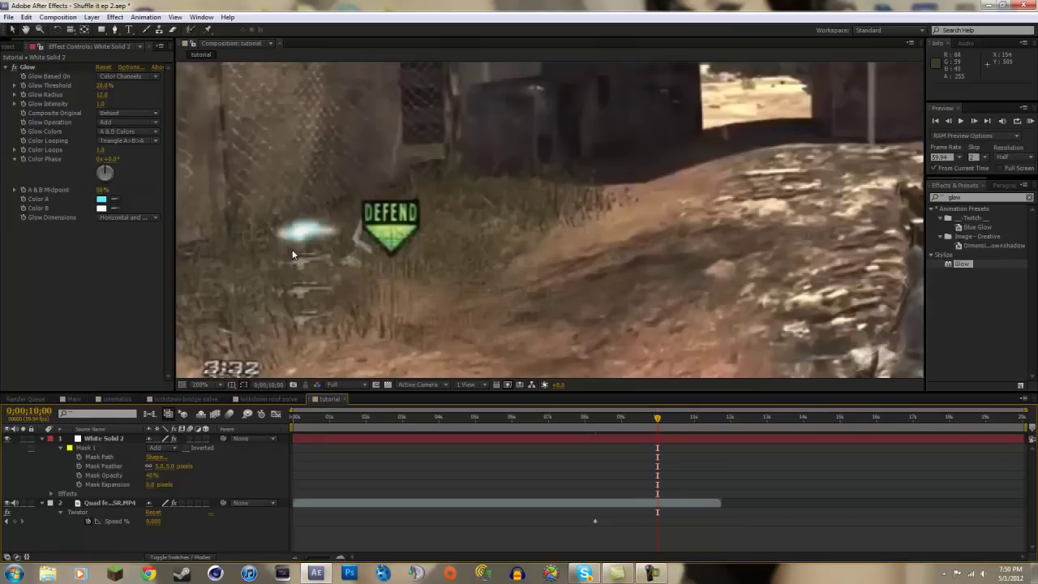
Step: Duplicate the glowing White Solid 2 layer three times
left_click(108, 438)
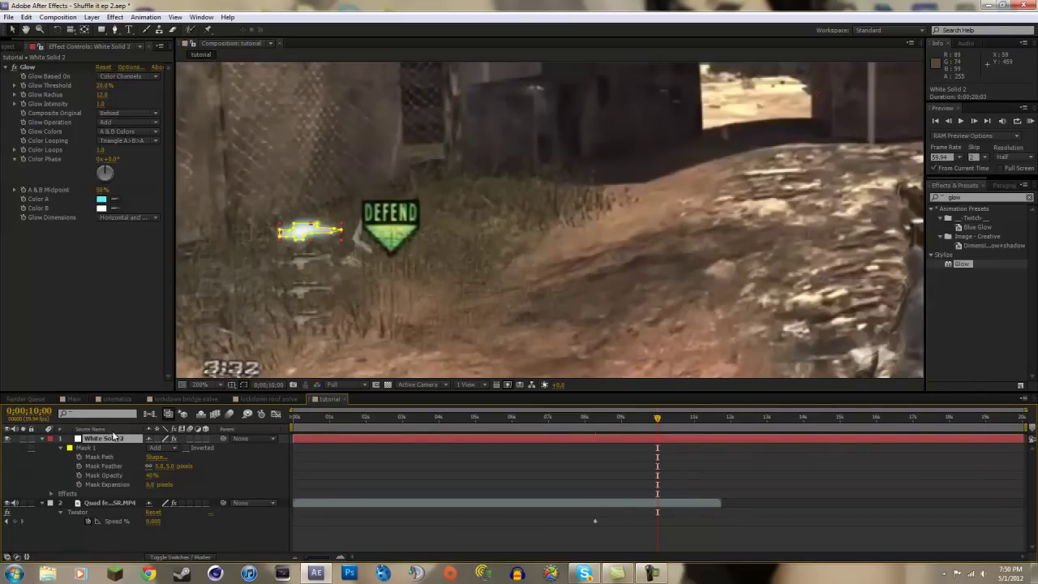
key("ctrl+d")
key("ctrl+d")
key("ctrl+d")
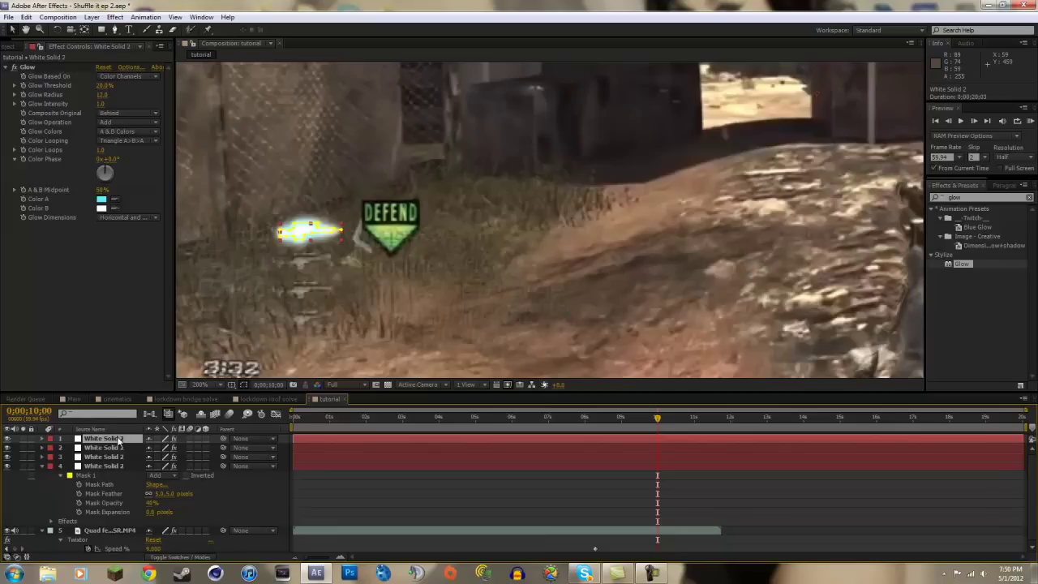
Step: Move the layer 3 duplicate down onto the second kill feed gun icon, at position 640, 386
left_click(110, 458)
key("p")
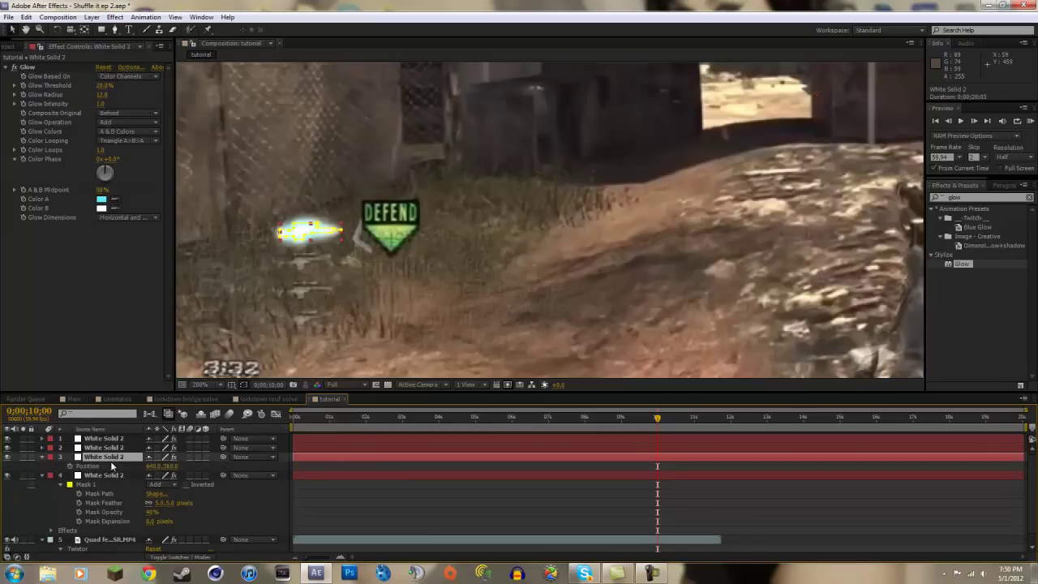
left_click(169, 467)
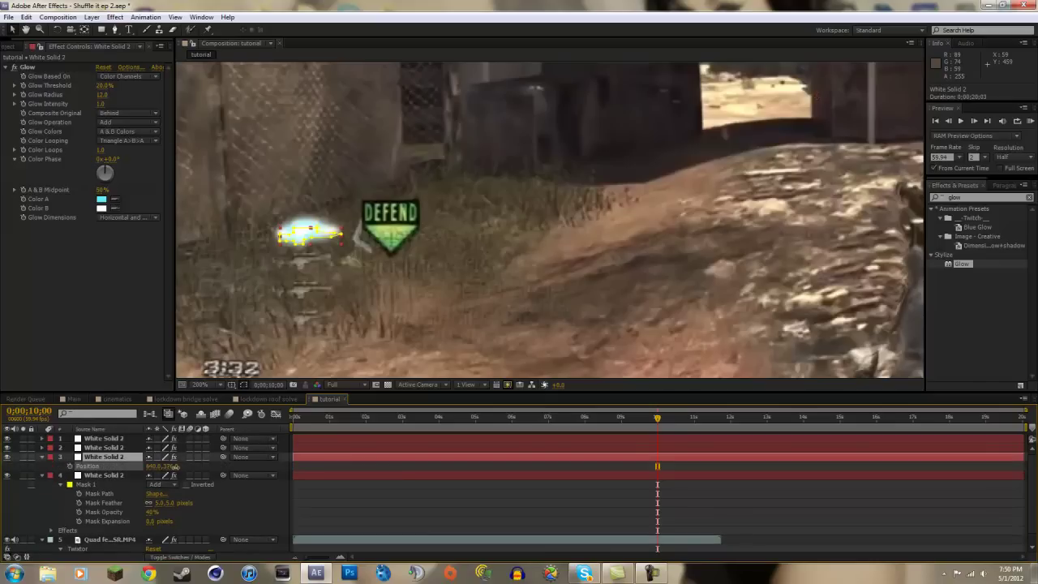
left_click_drag(177, 468, 168, 468)
Step: Move the layer 2 duplicate down onto the third kill feed gun icon, at position 640, 414
left_click(111, 448)
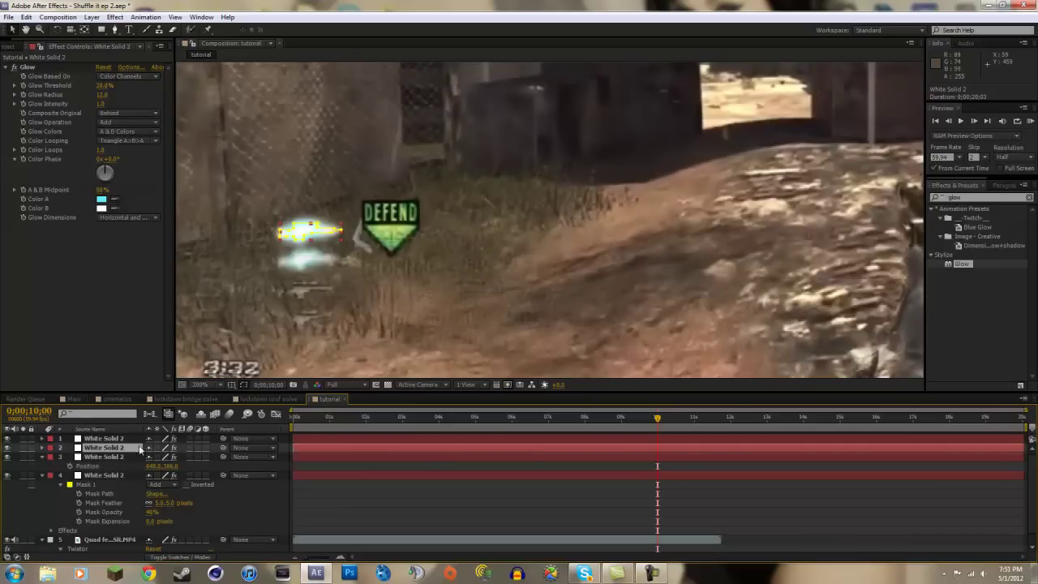
key("p")
left_click_drag(171, 458, 202, 457)
key("Return")
Step: Move the layer 1 duplicate down onto the lowest kill feed gun icon, at position 640, 437, and deselect it
left_click(128, 440)
key("p")
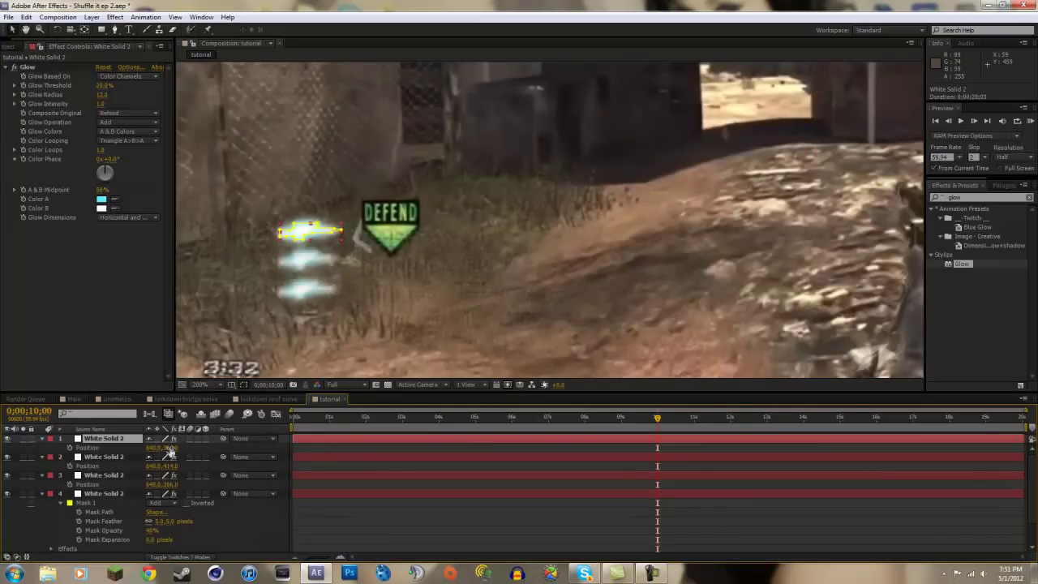
mouse_move(201, 448)
left_mouse_down()
mouse_move(222, 447)
mouse_move(210, 447)
left_mouse_up()
left_click(139, 281)
Step: Examine the four stacked gun glows in full frame, fitted up to 100%, and at 0;00;10;26
scroll(390, 268, "down", 2)
scroll(394, 251, "down", 2)
scroll(688, 190, "up", 2)
left_click(209, 384)
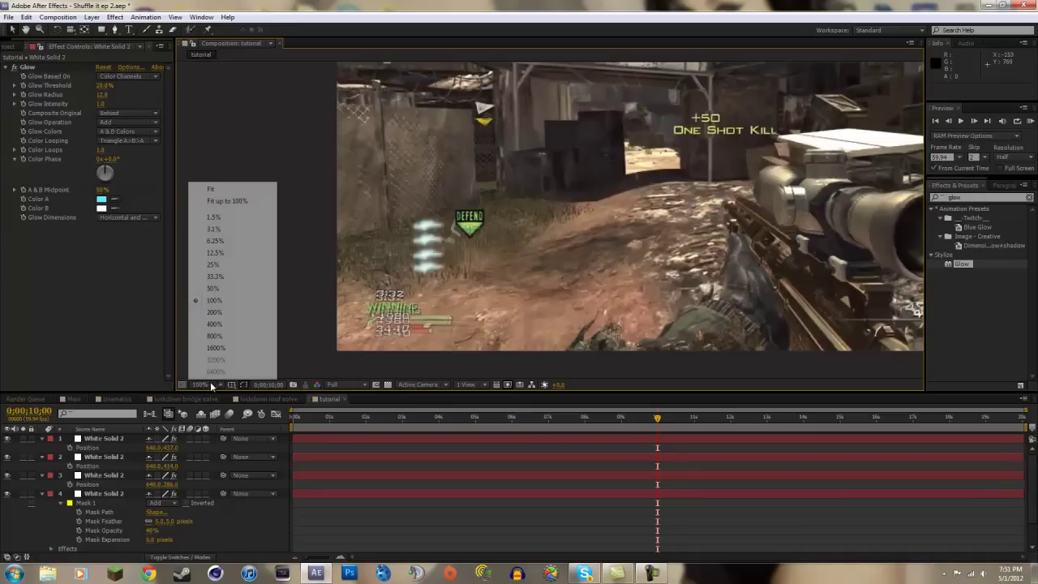
left_click(242, 203)
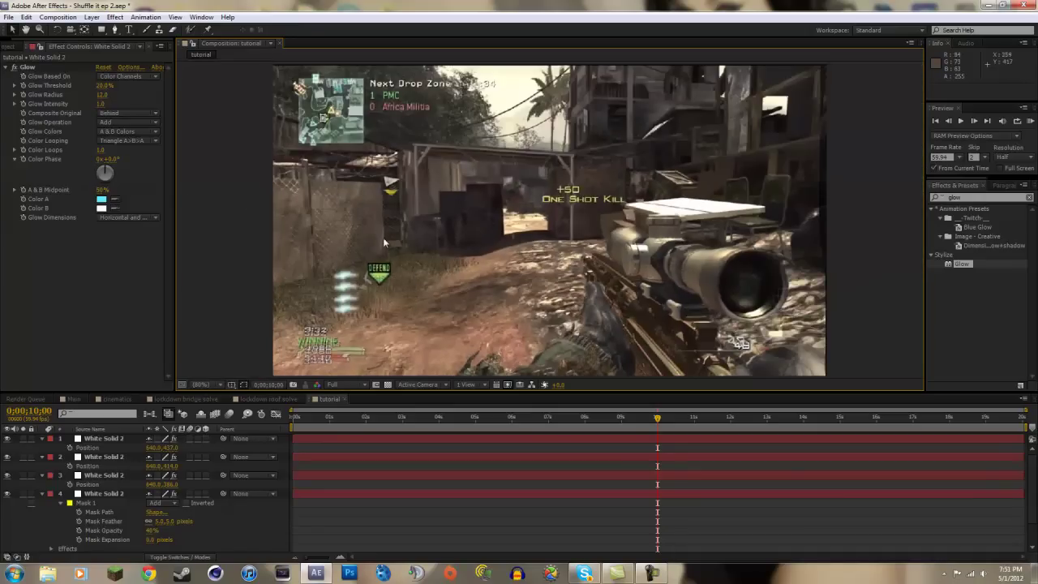
left_click(671, 419)
left_click_drag(659, 420, 673, 419)
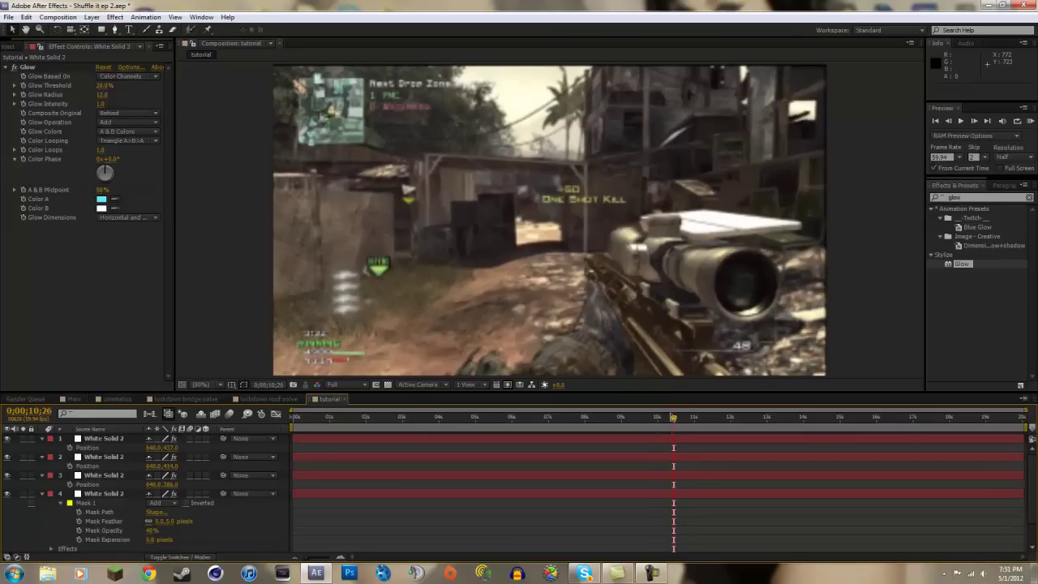
left_click(673, 418)
left_click_drag(673, 419, 672, 420)
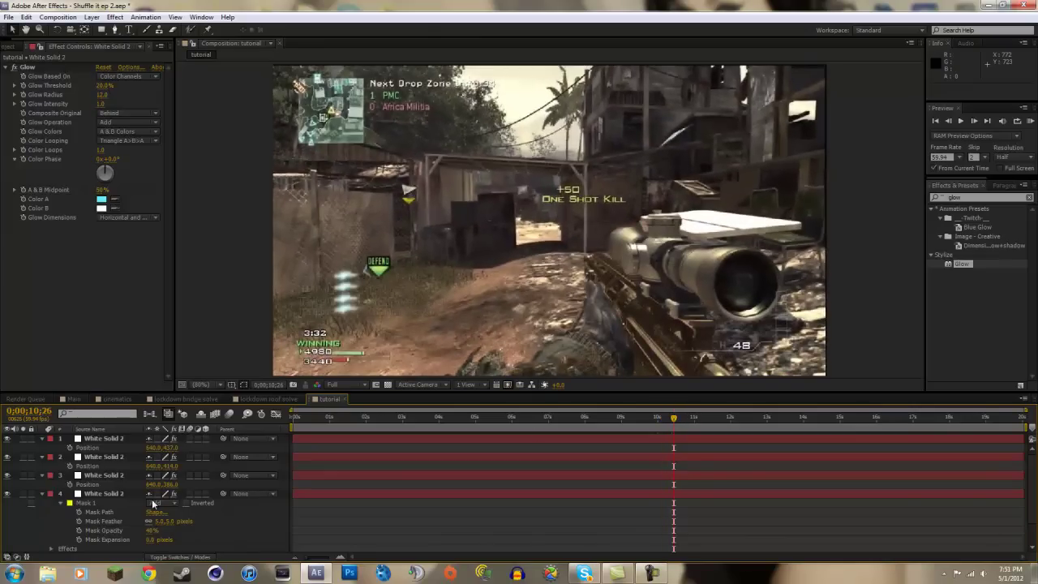
scroll(154, 503, "down", 1)
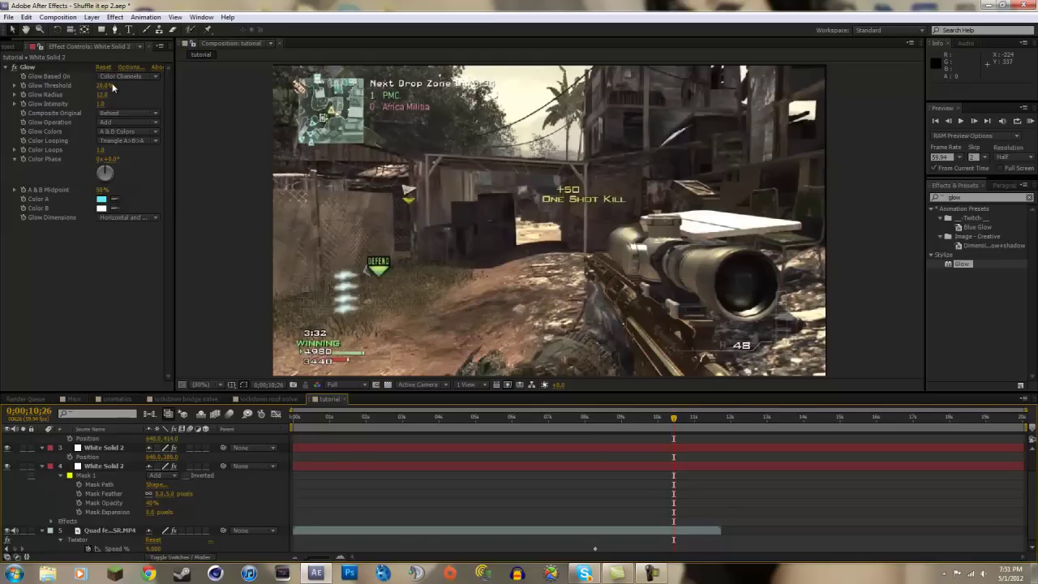
Step: Try Glow Thresholds of 0% and 99.9% on the lowest gun glow, settle on 30%, and check it at 0;00;10;31
left_click_drag(108, 86, 255, 87)
left_click(205, 258)
mouse_move(105, 86)
left_mouse_down()
mouse_move(41, 86)
mouse_move(63, 86)
left_mouse_up()
left_click(216, 121)
left_click(177, 138)
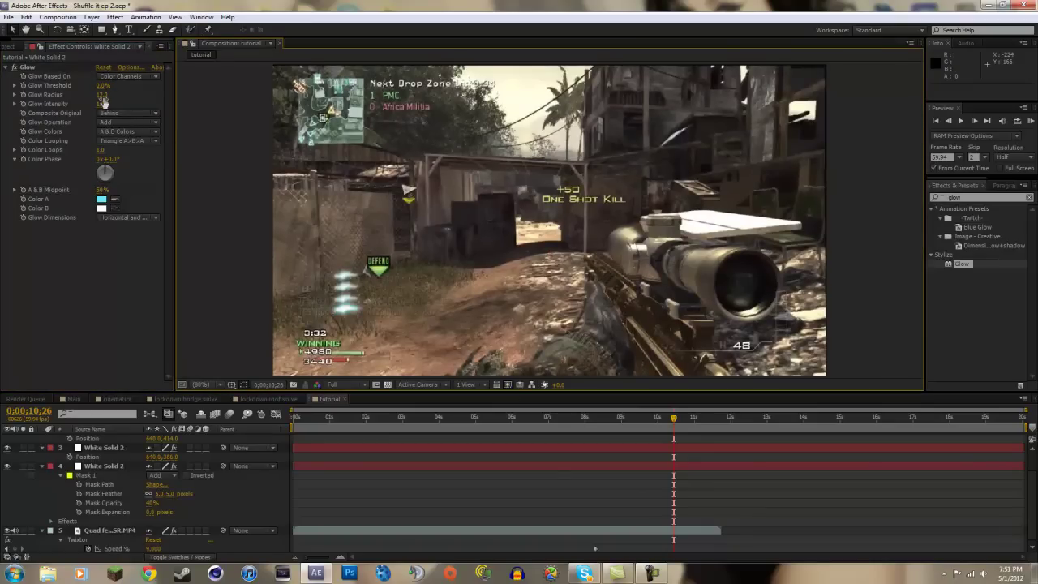
left_click_drag(101, 86, 180, 89)
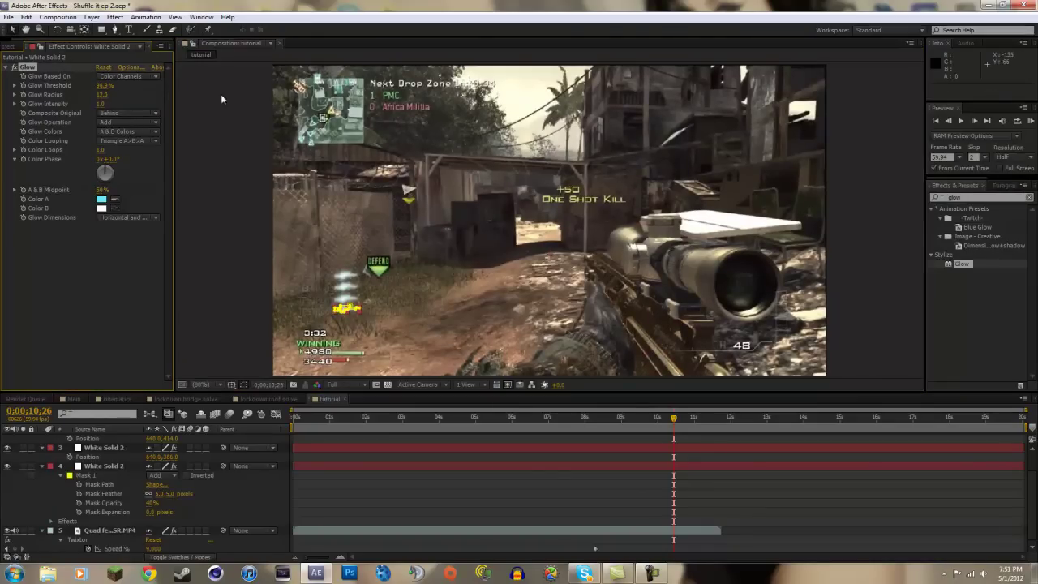
left_click(99, 86)
type("30")
key("Return")
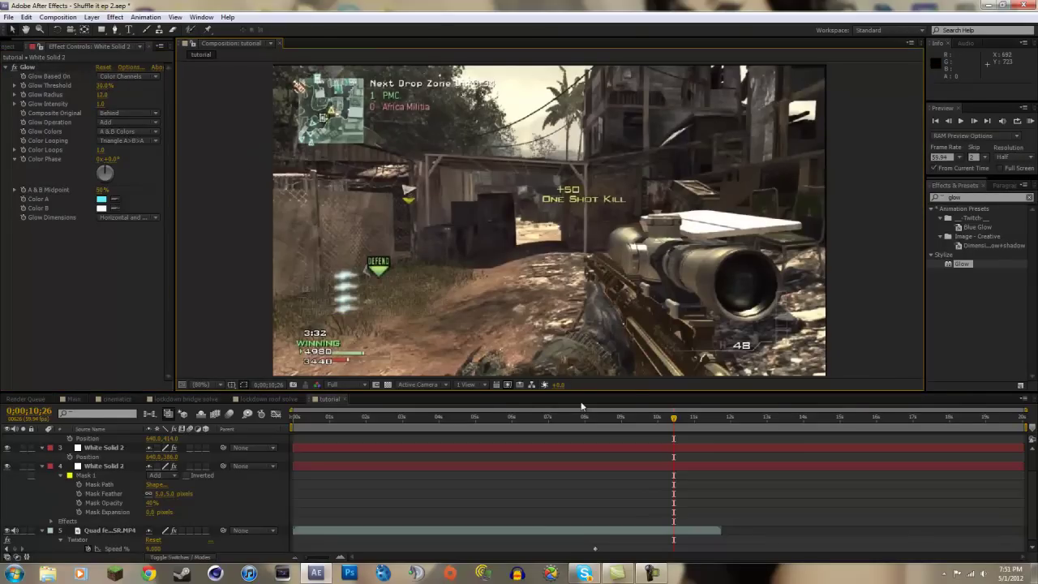
mouse_move(674, 420)
left_mouse_down()
mouse_move(633, 417)
mouse_move(676, 417)
left_mouse_up()
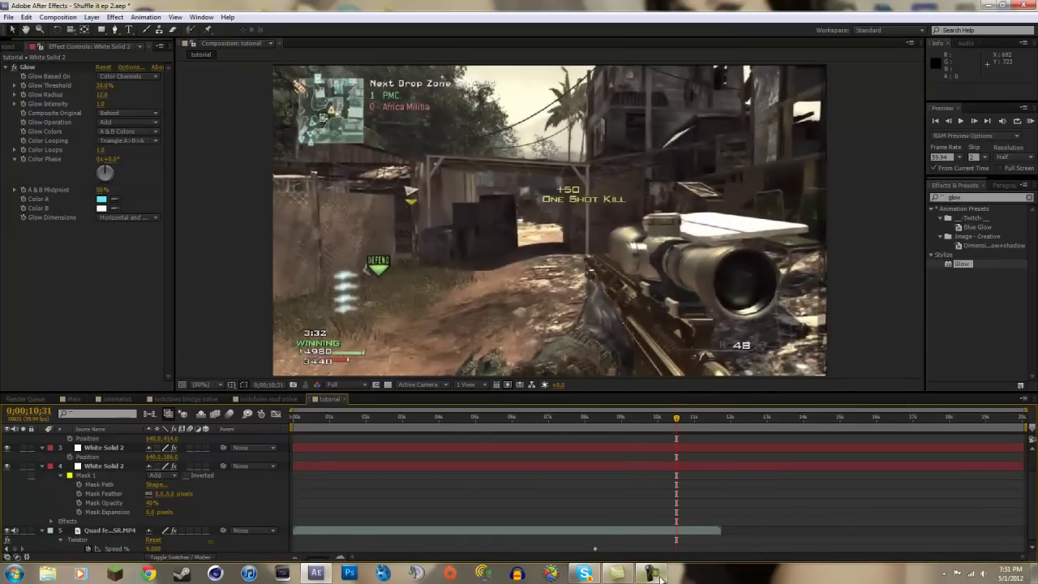
mouse_move(659, 578)
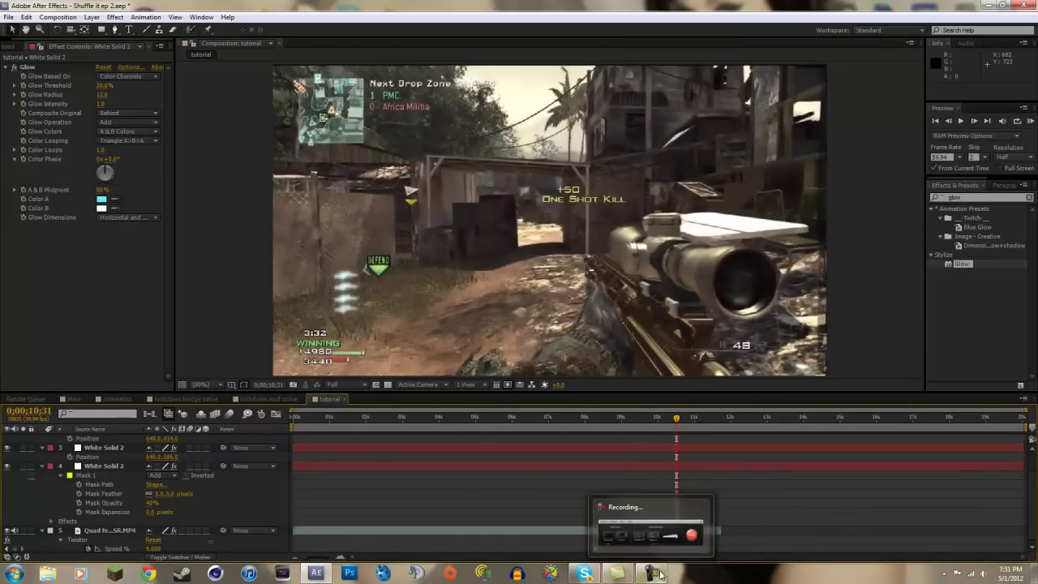
left_click(659, 574)
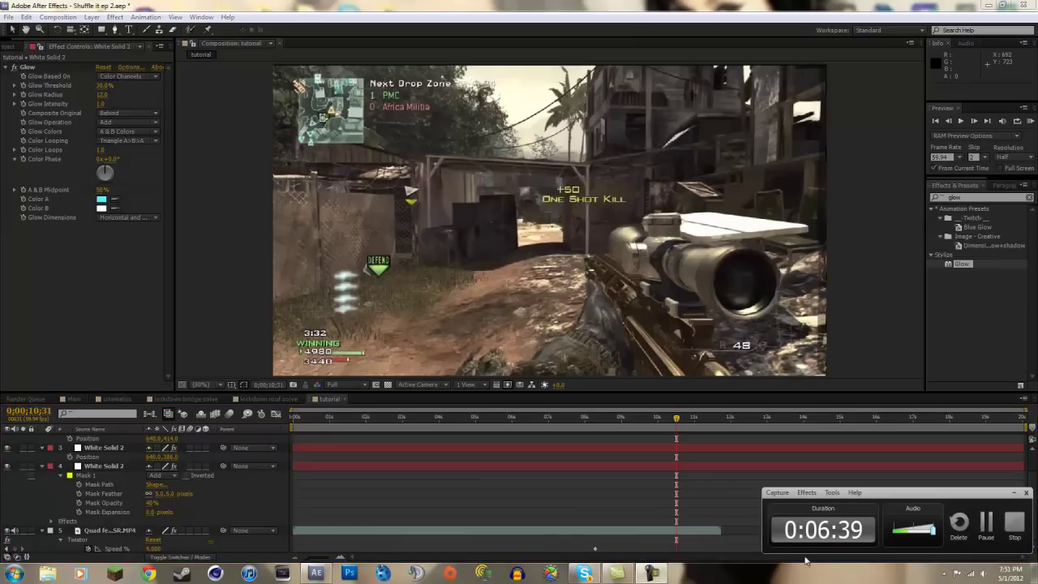